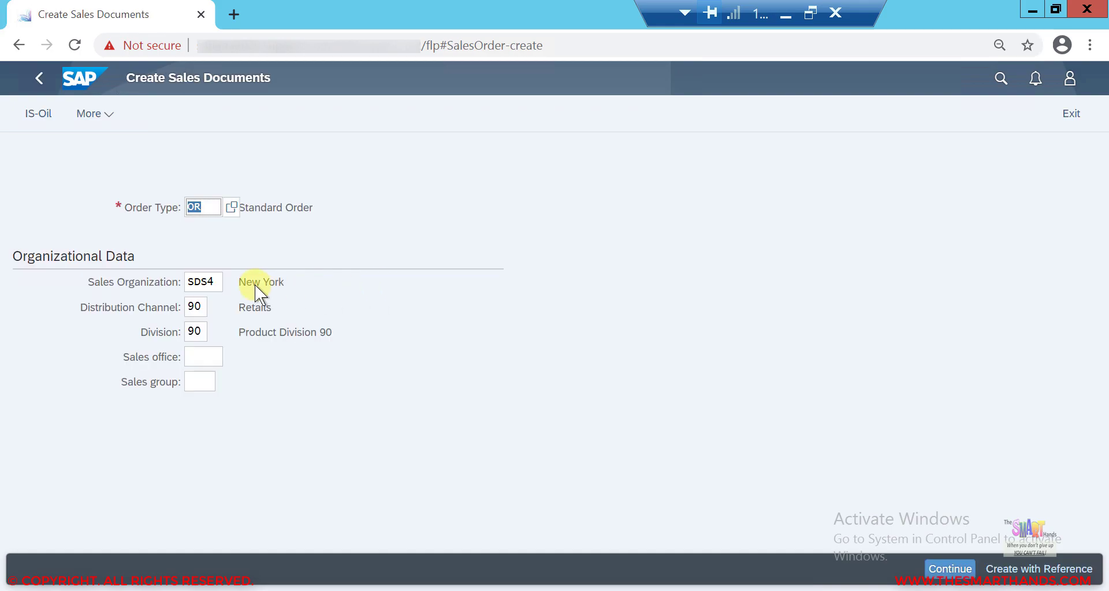
Start a sales document with order type OR for sales organization SDS4, distribution channel 90 and division 90.
{"action": "left_click", "coordinate": [203, 206]}
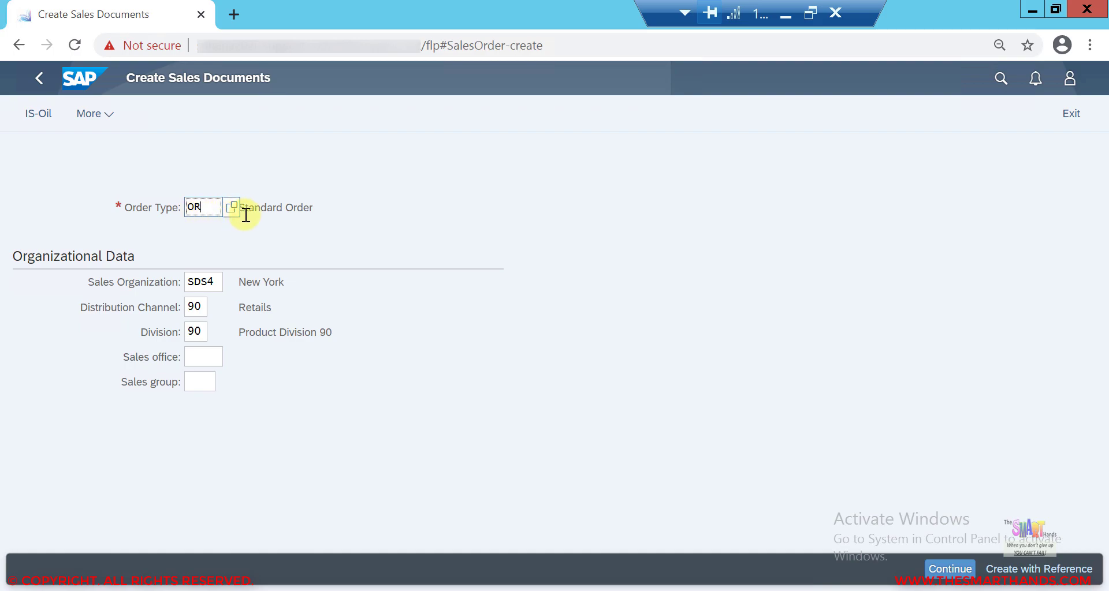
{"action": "left_click", "coordinate": [197, 306]}
{"action": "left_click", "coordinate": [943, 566]}
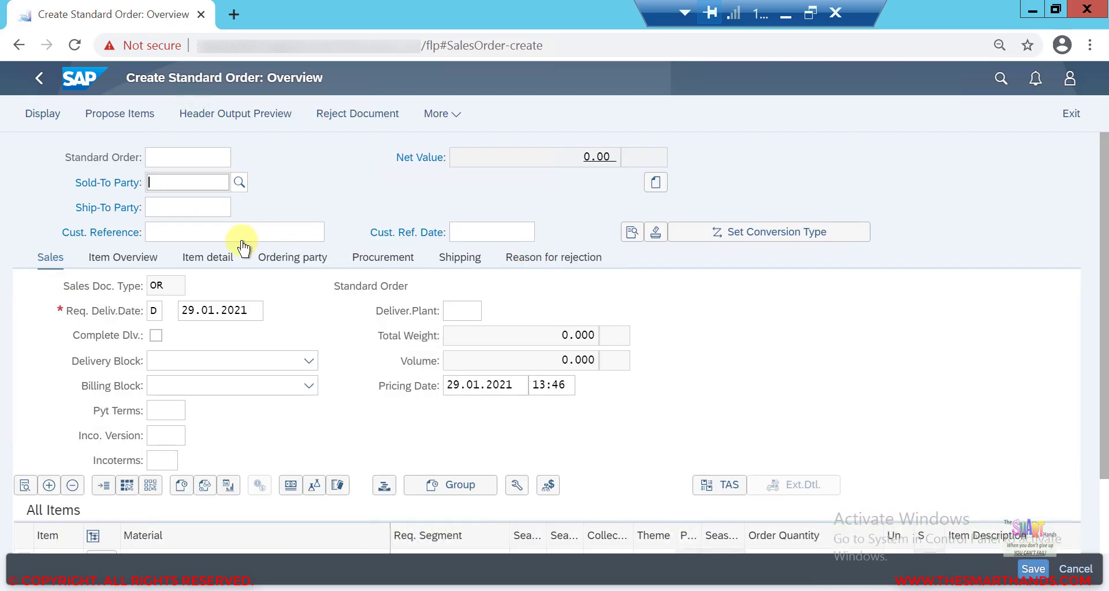
Choose Sigma Chemicals Ltd as the sold-to party and enter test123 as the customer reference.
{"action": "left_click", "coordinate": [181, 180]}
{"action": "type", "text": "m"}
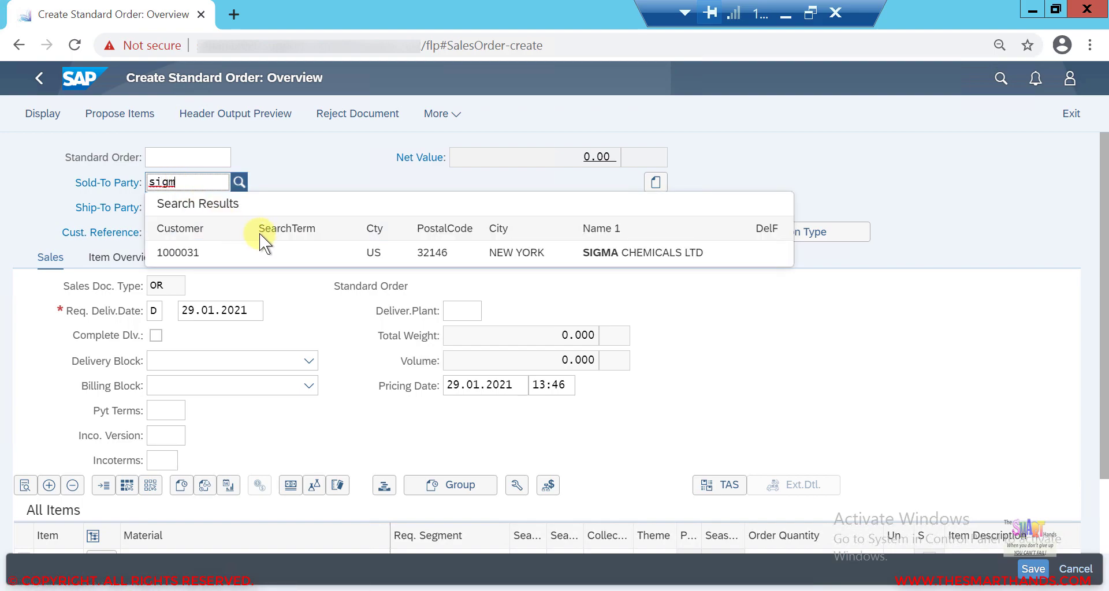
{"action": "left_click", "coordinate": [266, 247]}
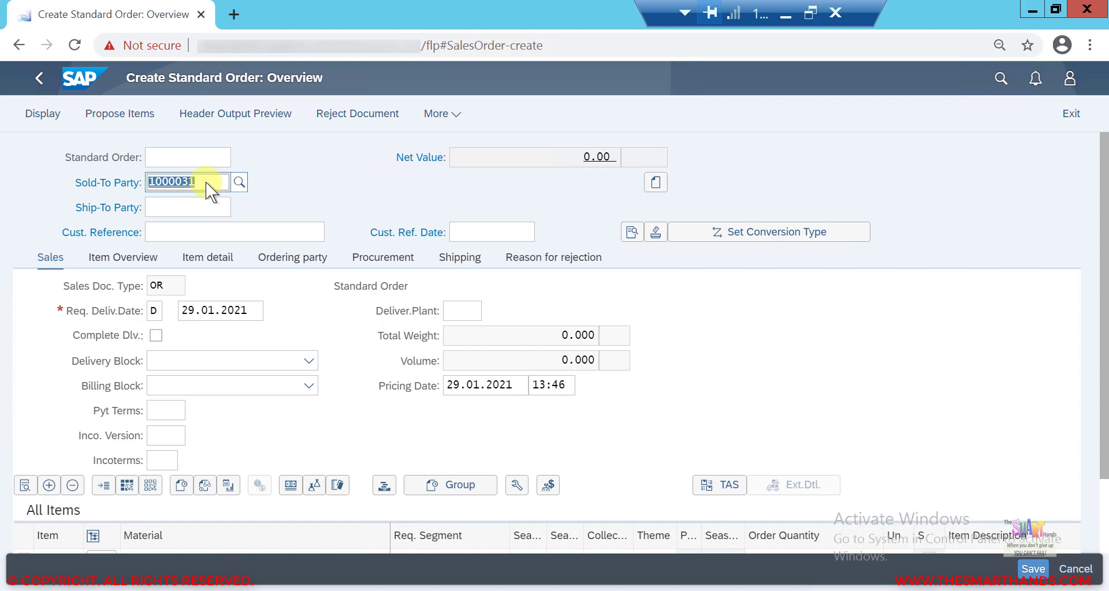
{"action": "key", "text": "Return"}
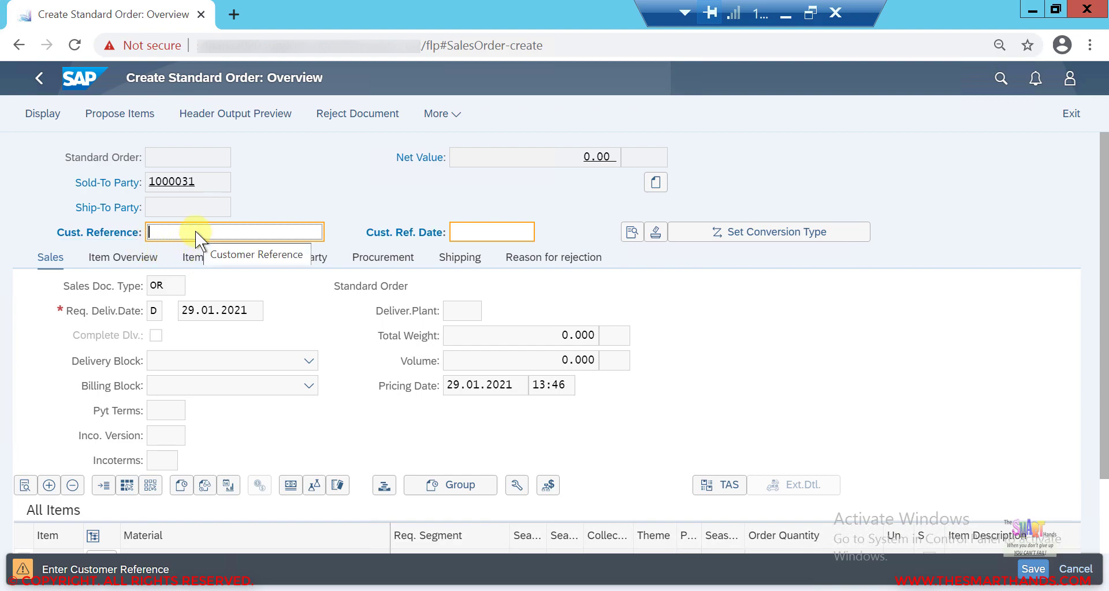
{"action": "type", "text": "test123"}
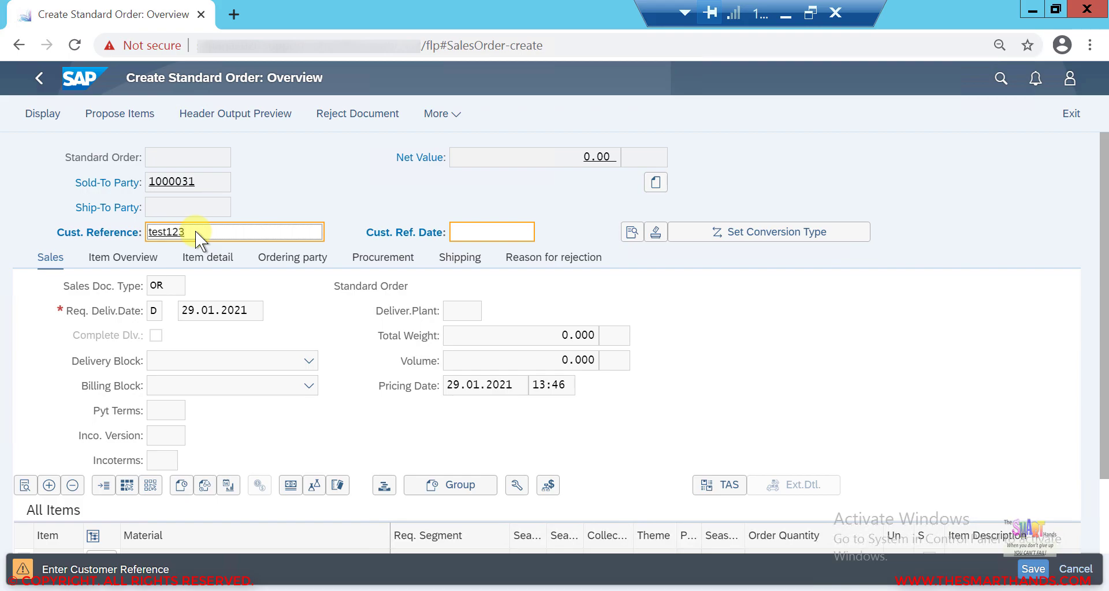
{"action": "key", "text": "Return"}
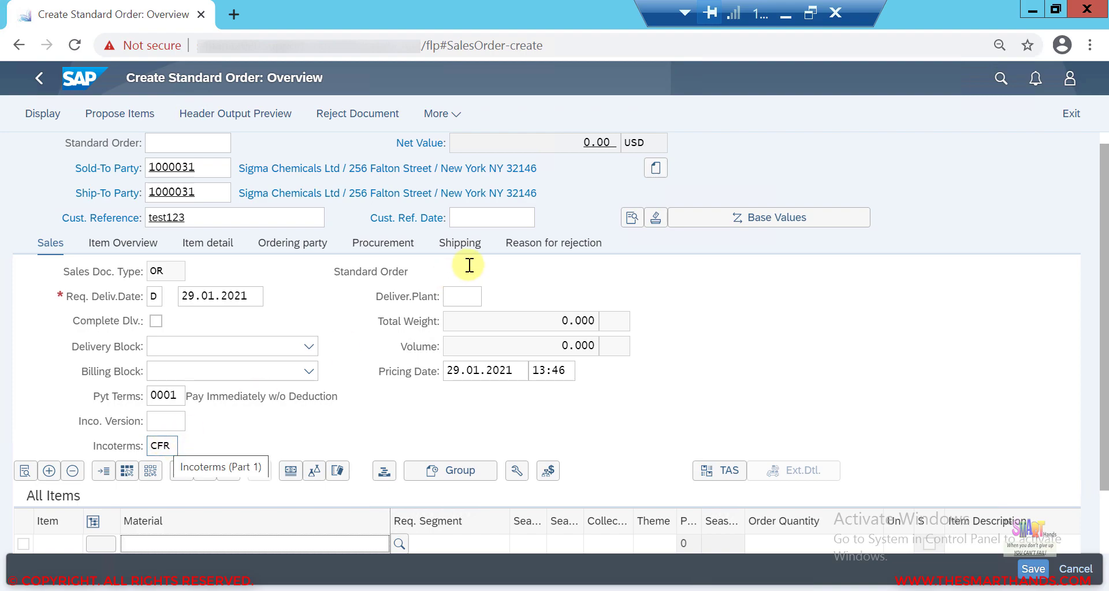
Set the Incoterms to CIP in the order header's billing document data and return to the order overview.
{"action": "left_click", "coordinate": [627, 222]}
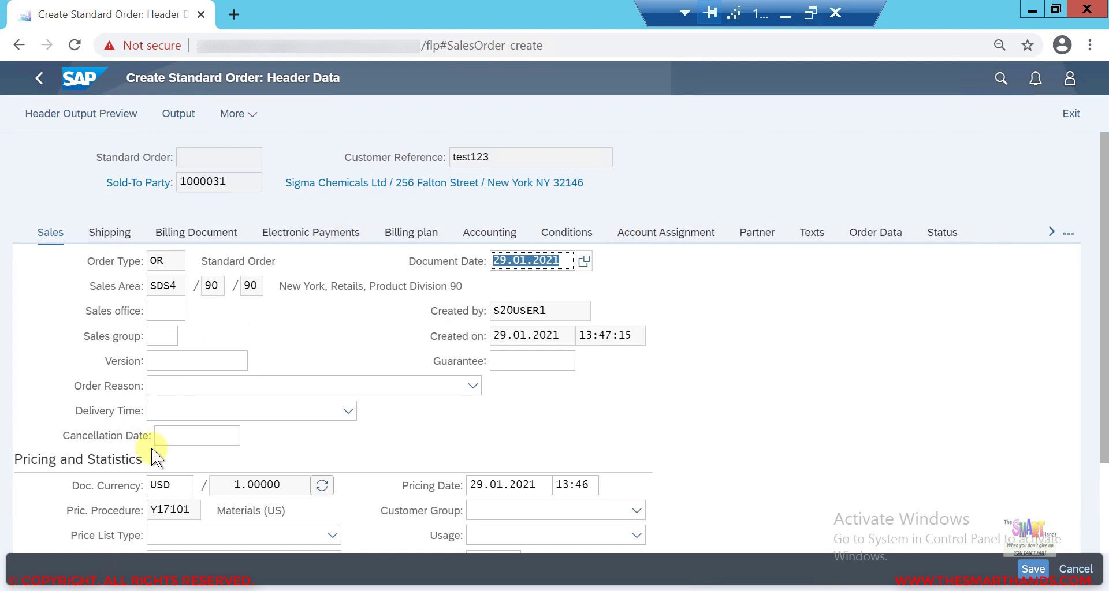
{"action": "left_click", "coordinate": [167, 484]}
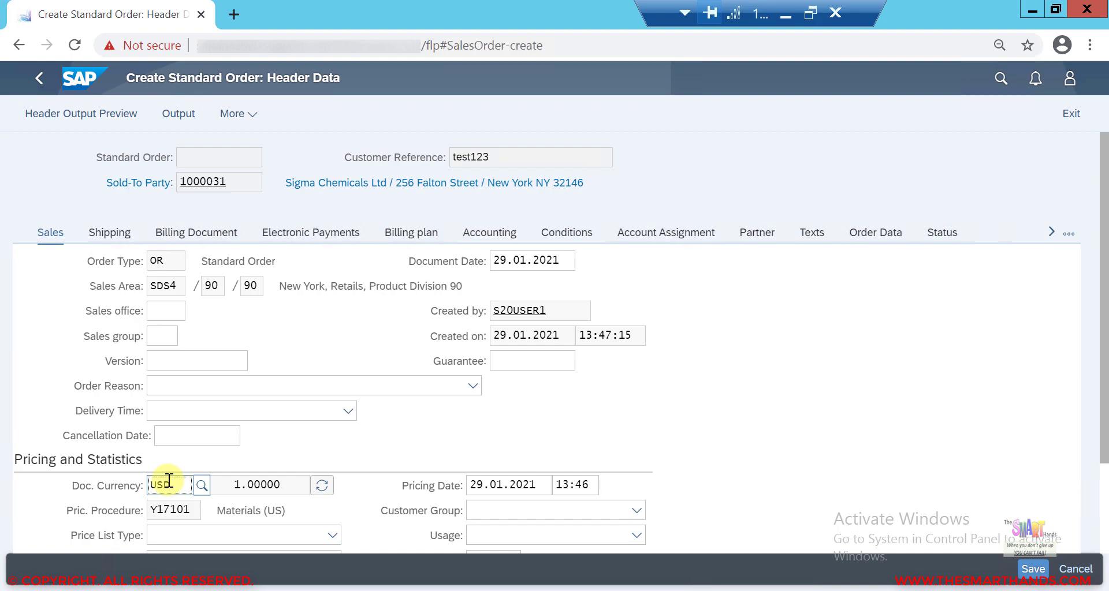
{"action": "left_click", "coordinate": [115, 234]}
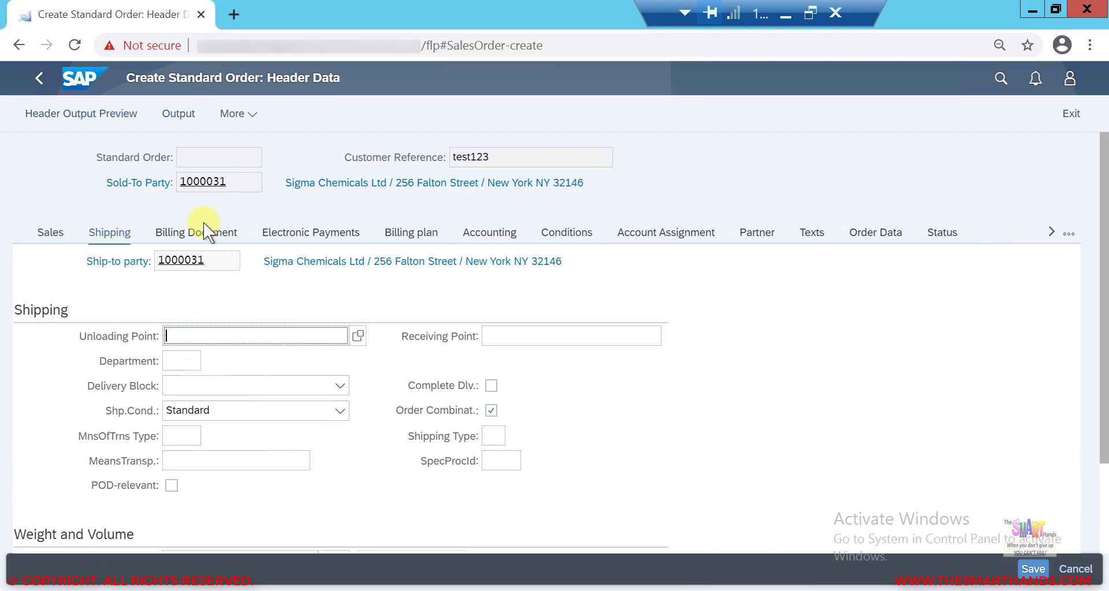
{"action": "left_click", "coordinate": [232, 234]}
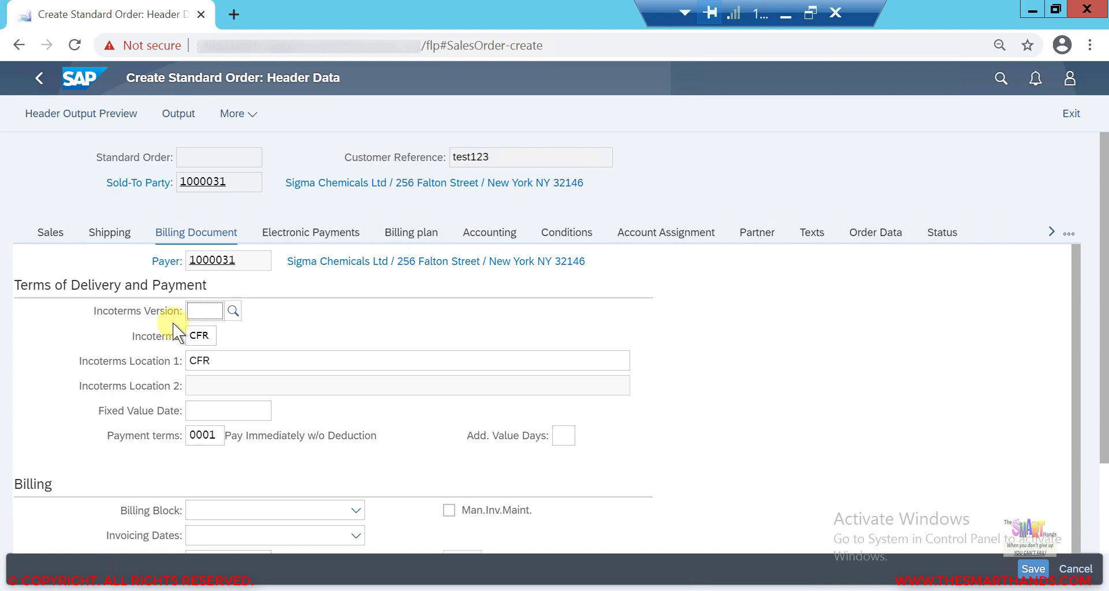
{"action": "left_click", "coordinate": [209, 339]}
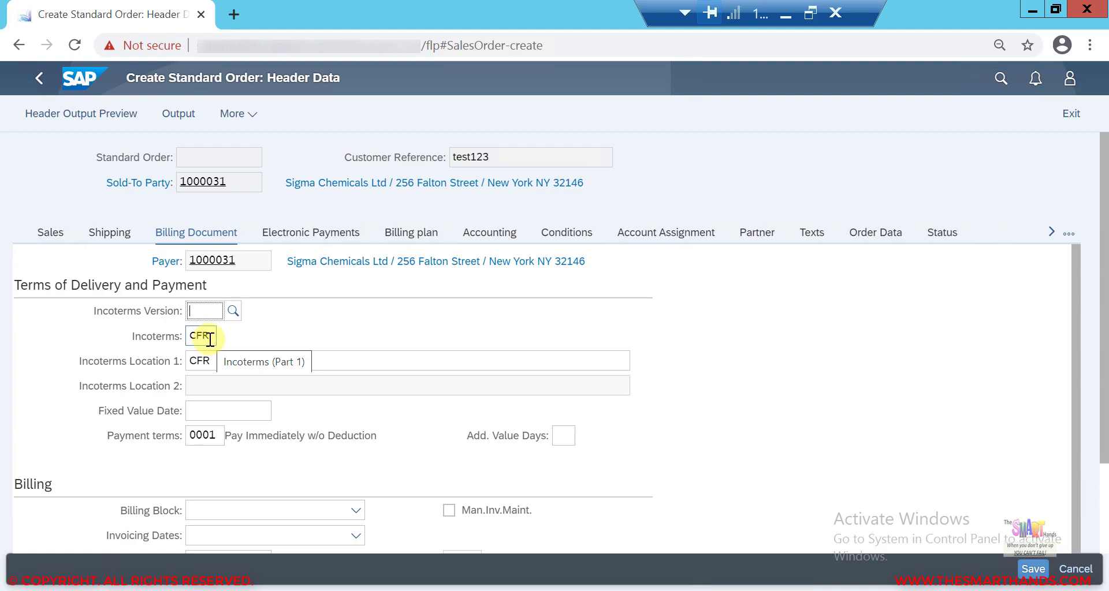
{"action": "left_click", "coordinate": [218, 339]}
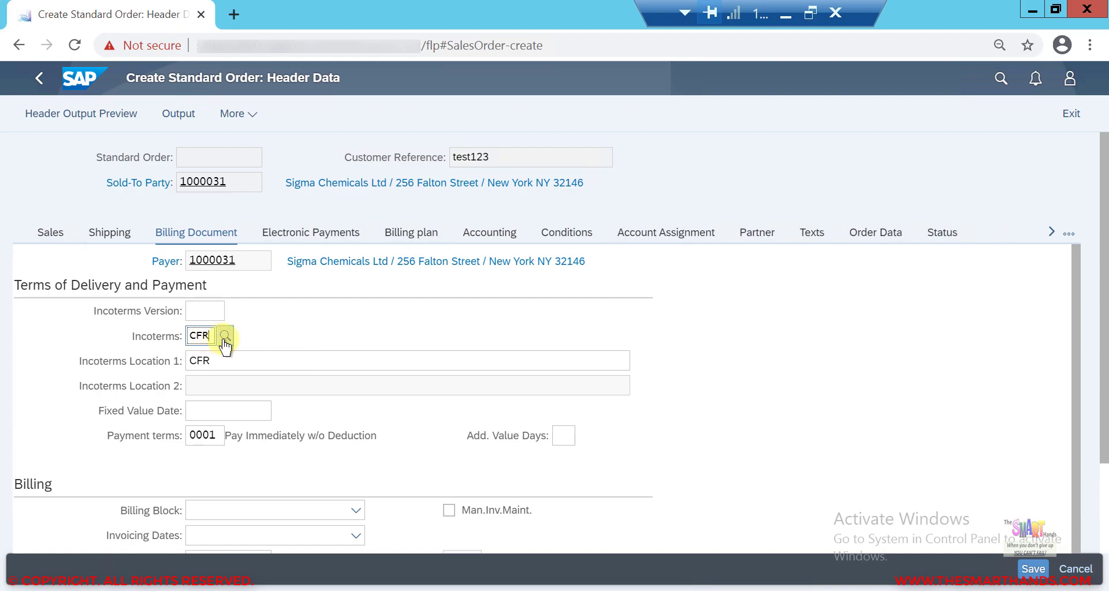
{"action": "left_click", "coordinate": [225, 337]}
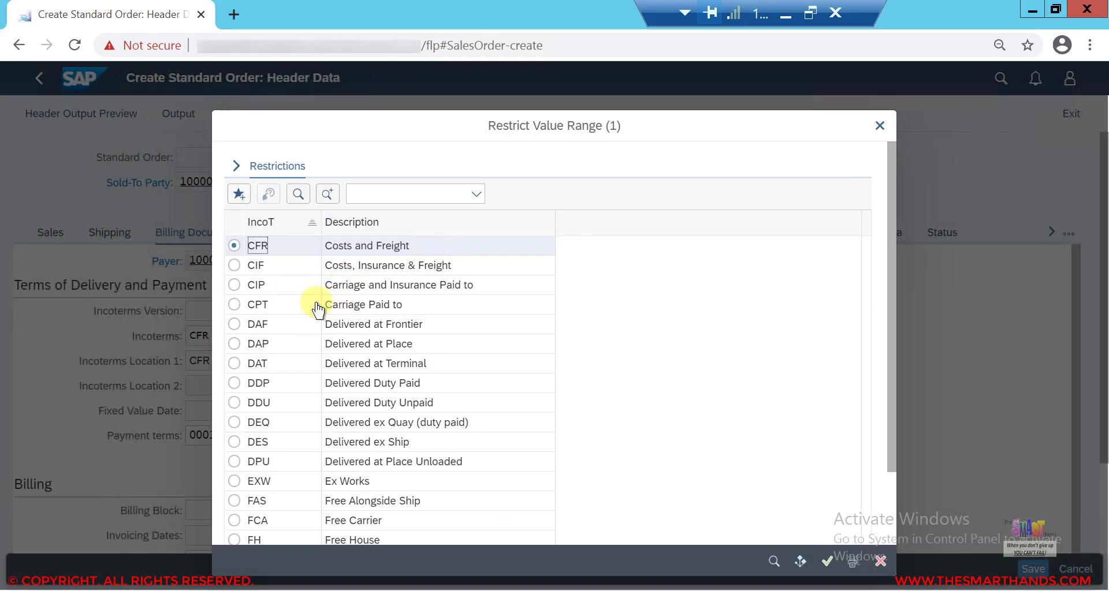
{"action": "left_click", "coordinate": [294, 288]}
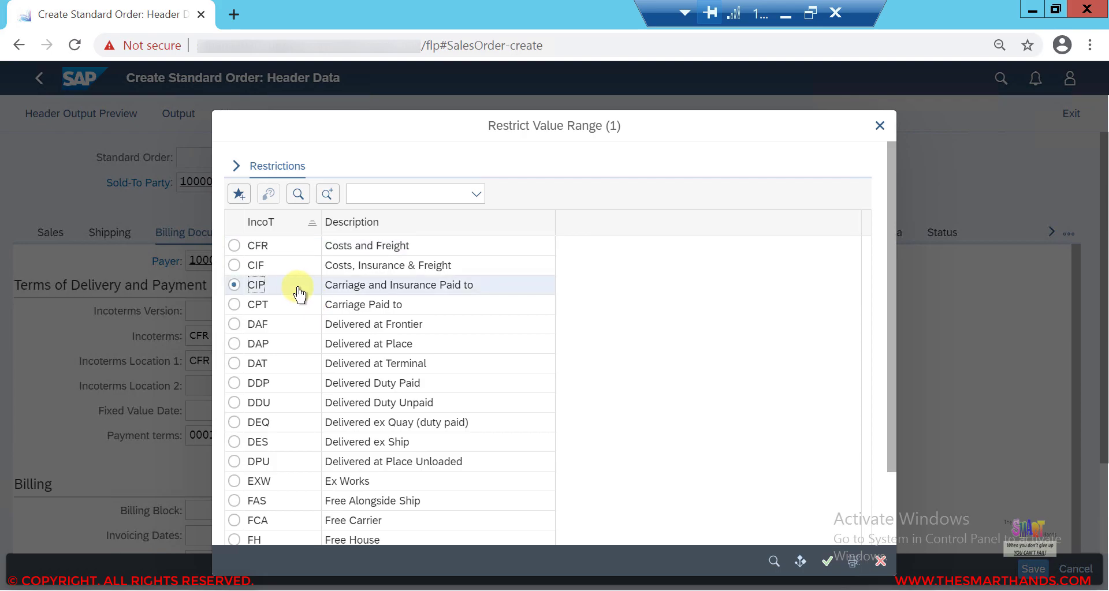
{"action": "left_click", "coordinate": [831, 562]}
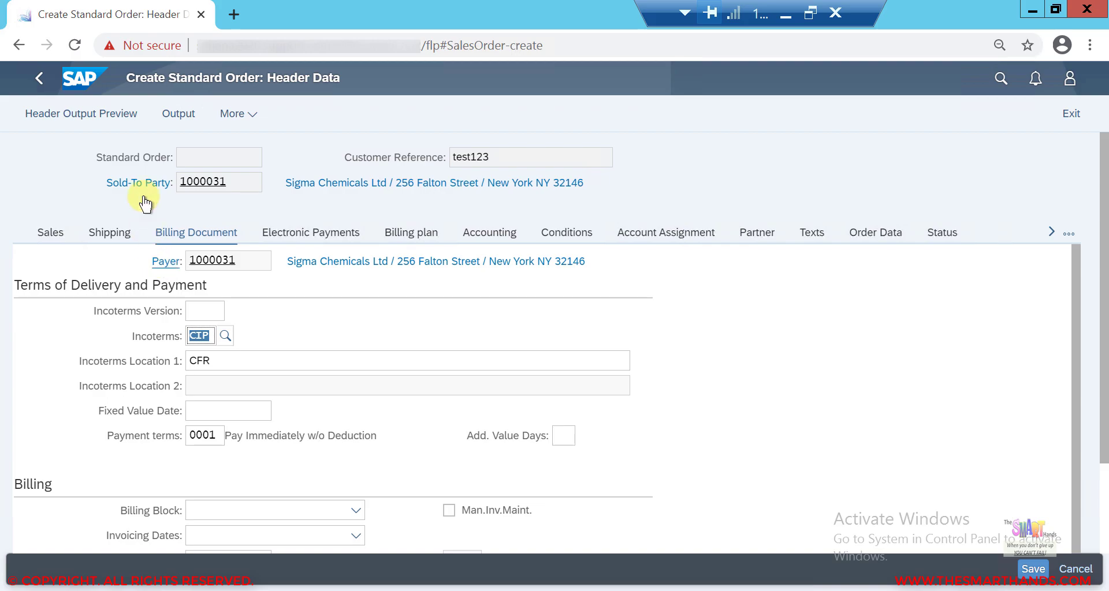
{"action": "left_click", "coordinate": [41, 79]}
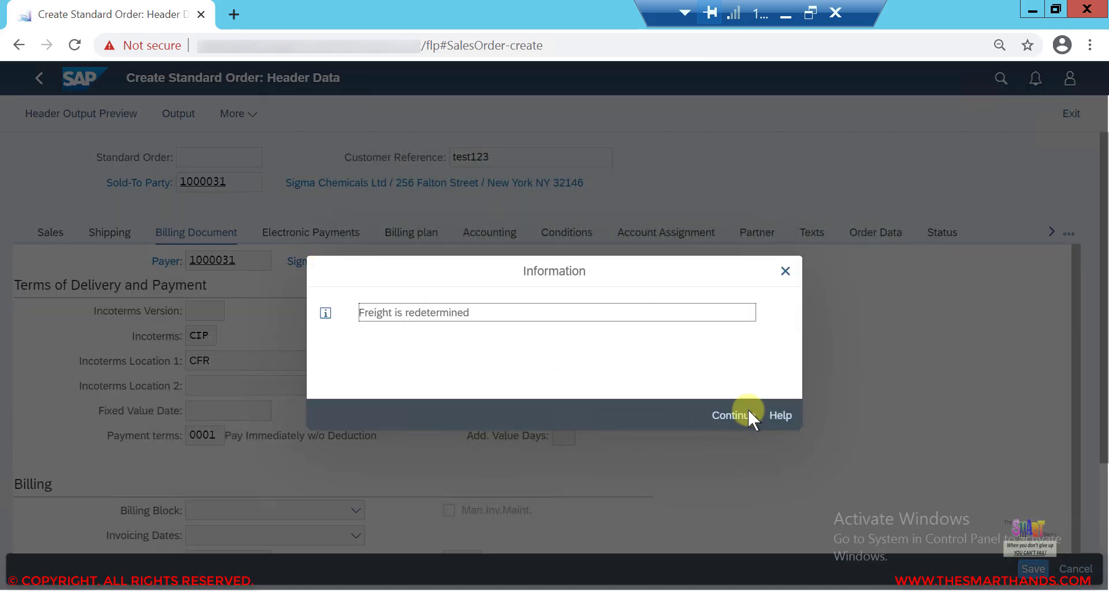
{"action": "left_click", "coordinate": [750, 416]}
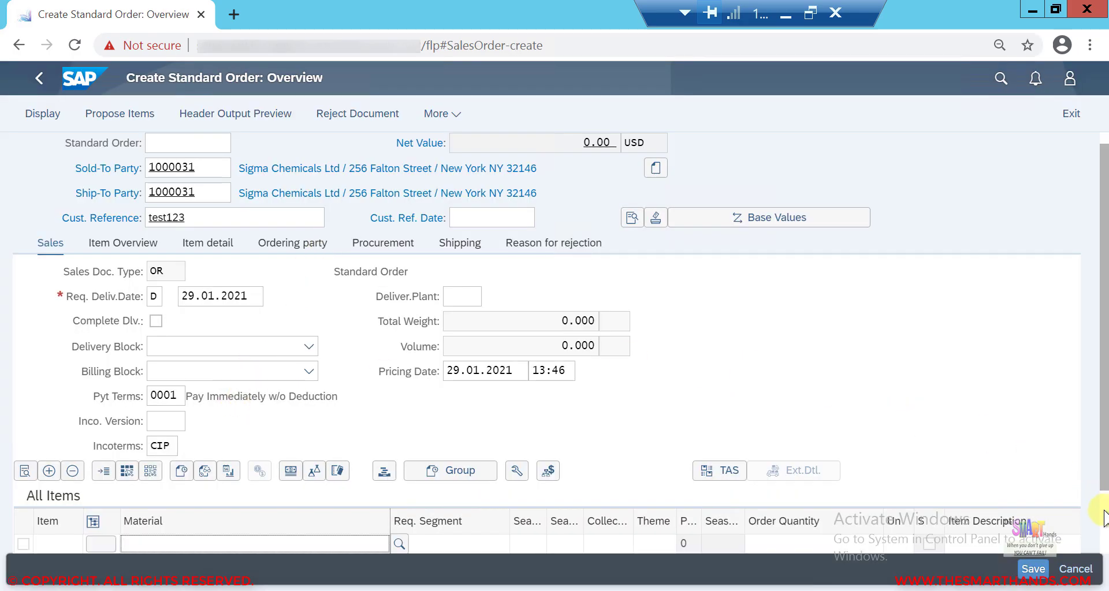
Add material DRUM1 as the first order item with an order quantity of 1.
{"action": "scroll", "coordinate": [553, 430], "scroll_direction": "down", "scroll_amount": 2}
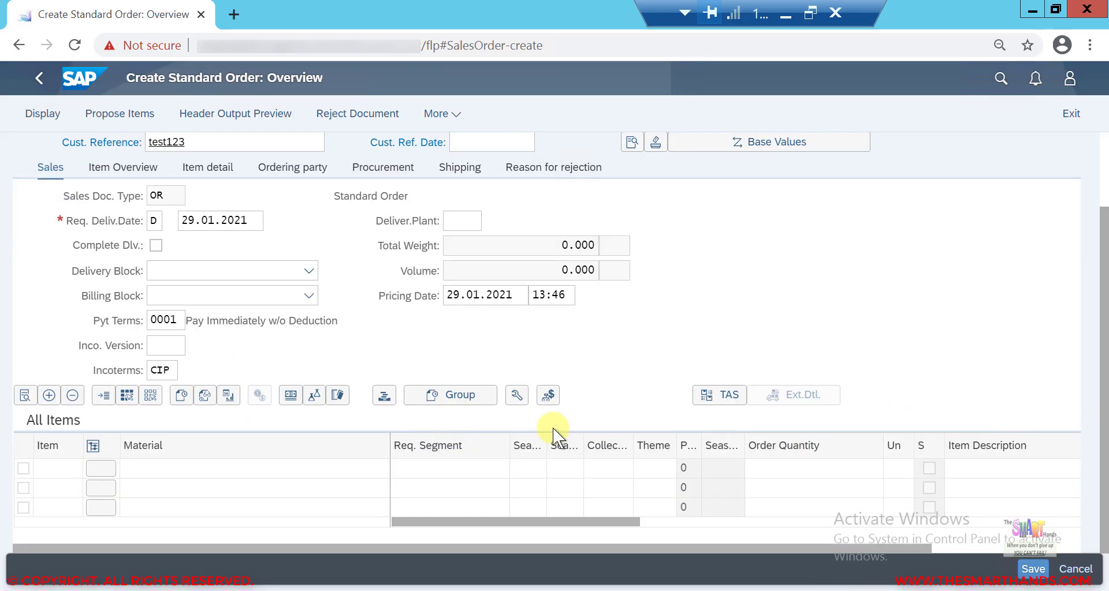
{"action": "left_click", "coordinate": [136, 474]}
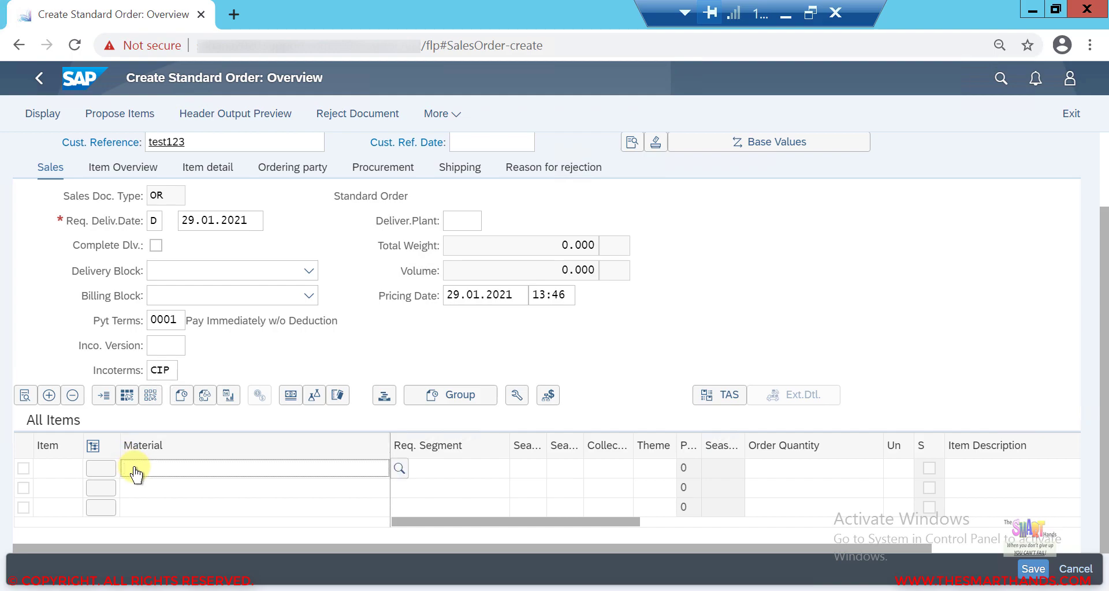
{"action": "type", "text": "drum"}
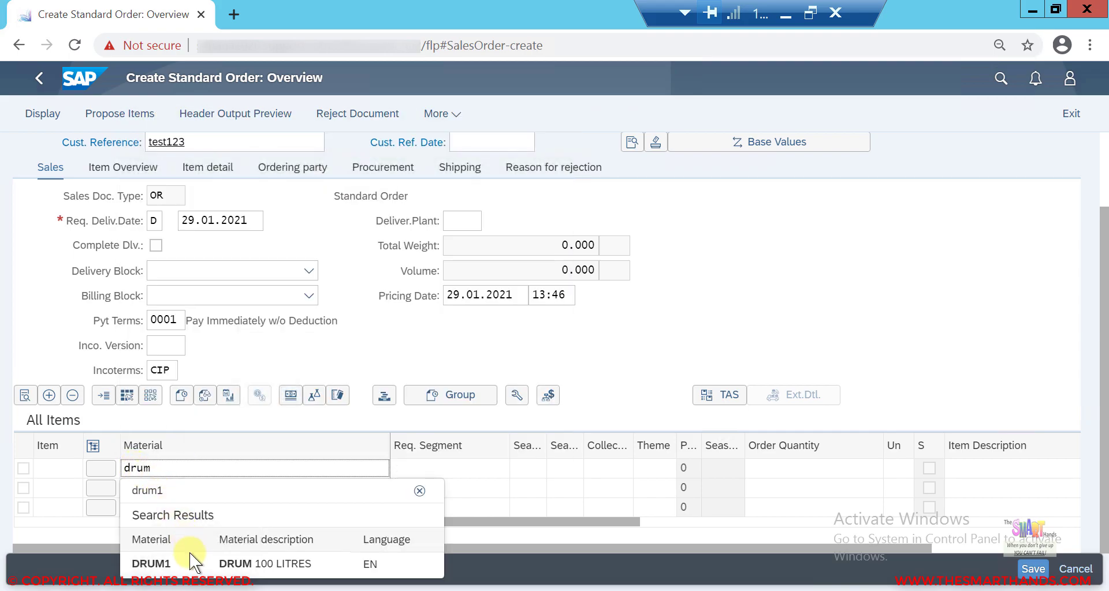
{"action": "left_click", "coordinate": [190, 558]}
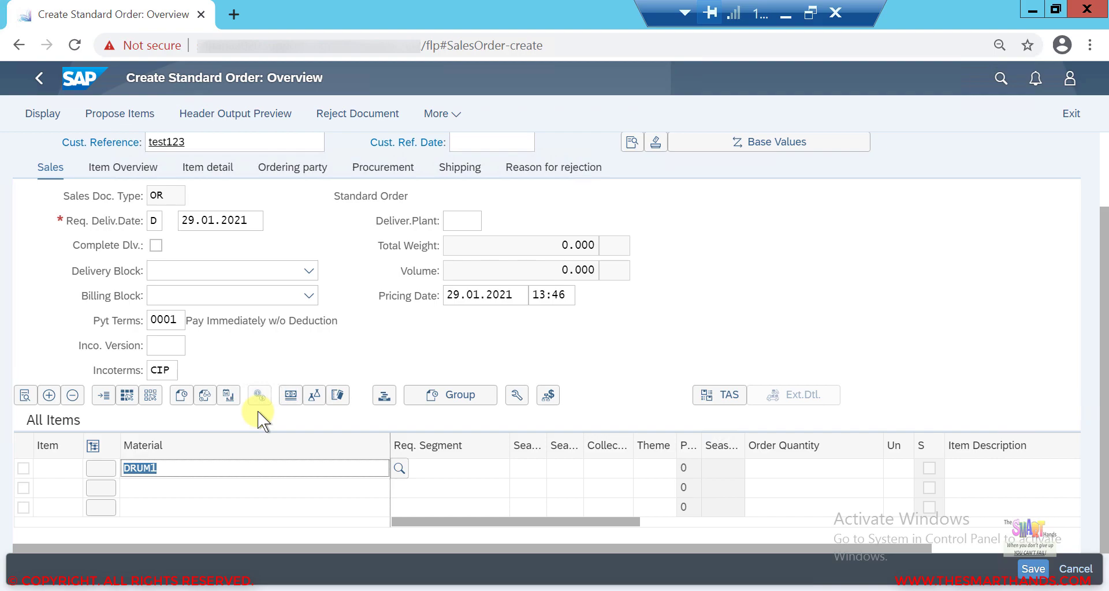
{"action": "key", "text": "Return"}
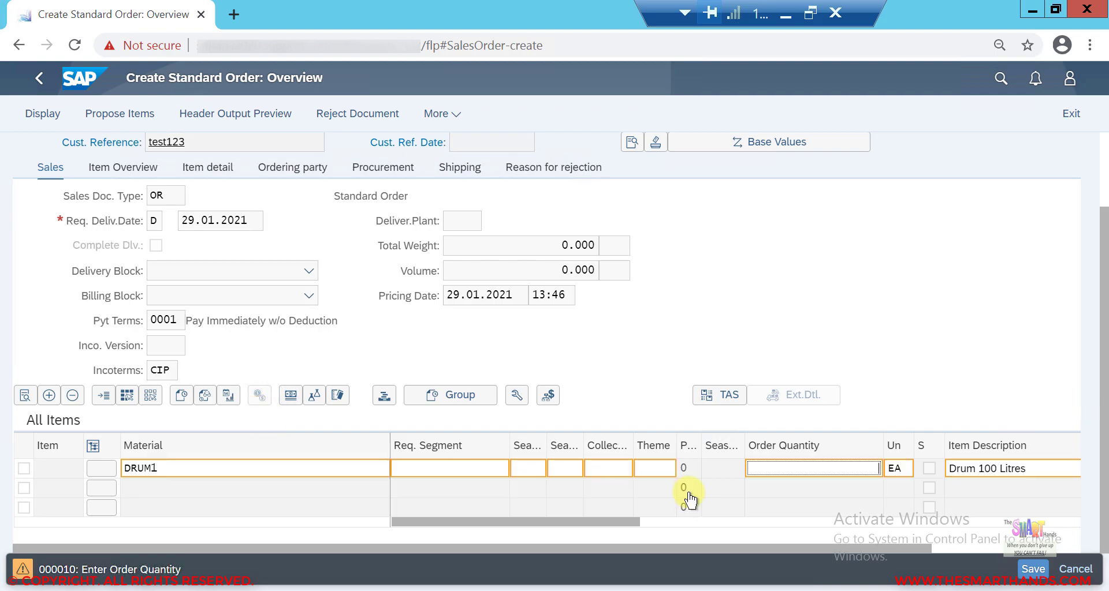
{"action": "type", "text": "1"}
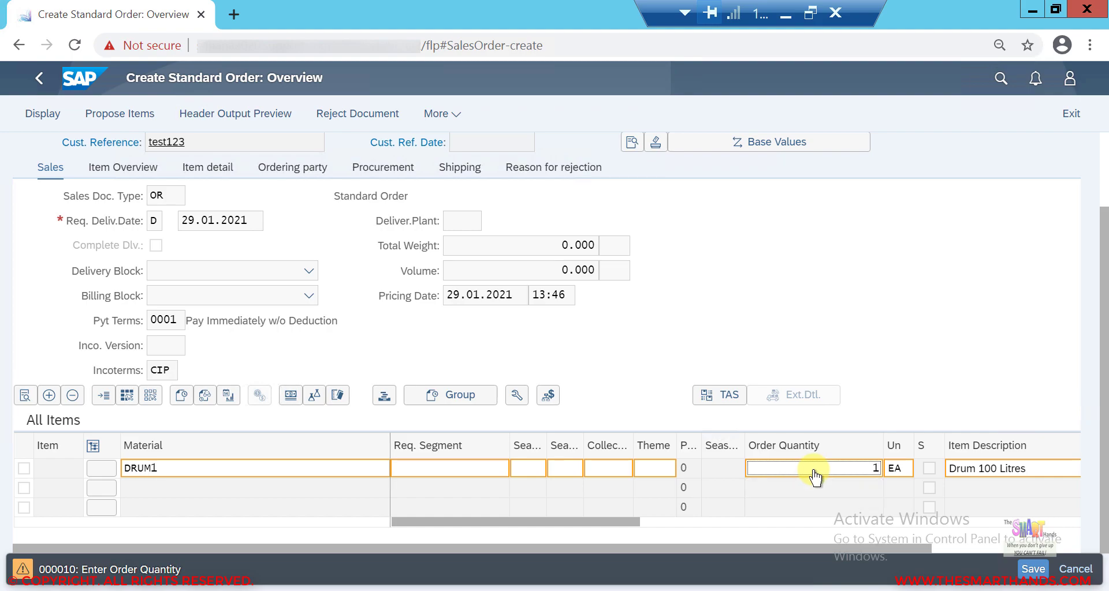
{"action": "key", "text": "Return"}
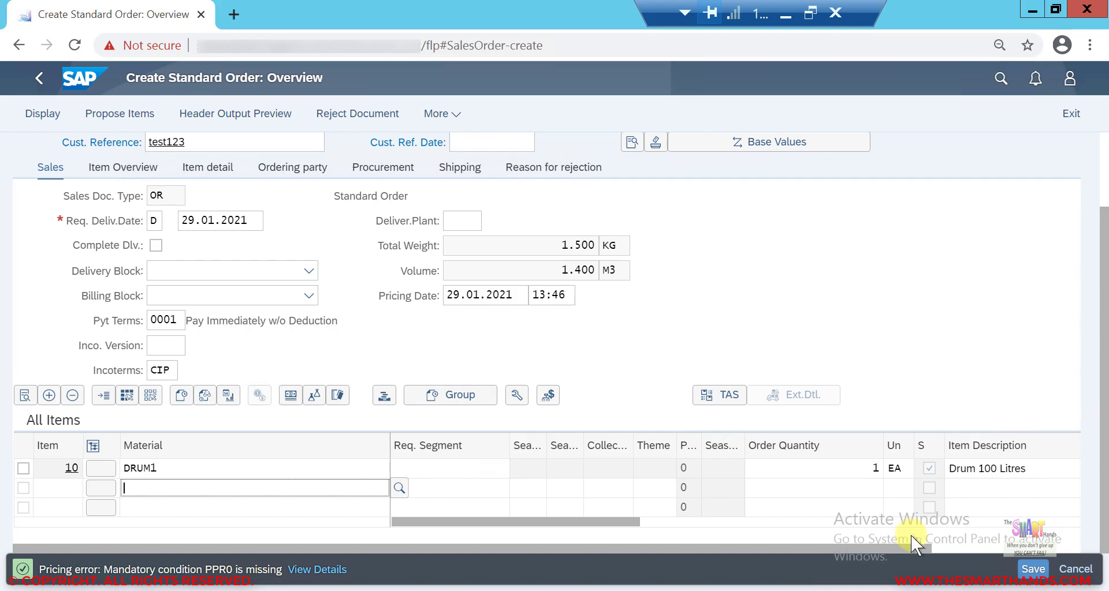
Set the PPR0 condition amount of the DRUM1 item to 50 USD.
{"action": "scroll", "coordinate": [945, 546], "scroll_direction": "right", "scroll_amount": 3}
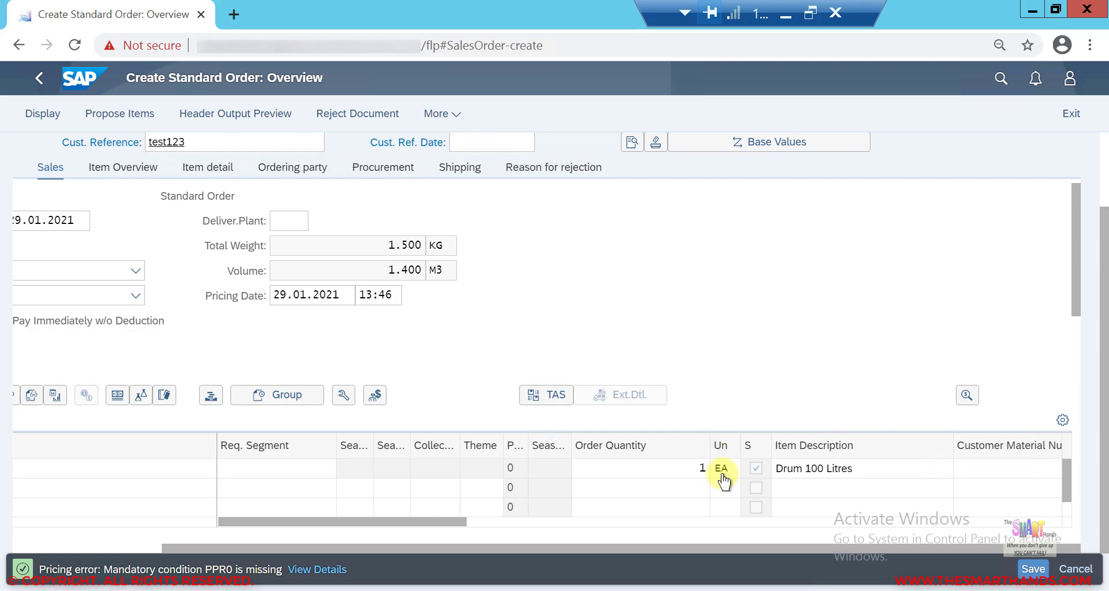
{"action": "left_click", "coordinate": [70, 546]}
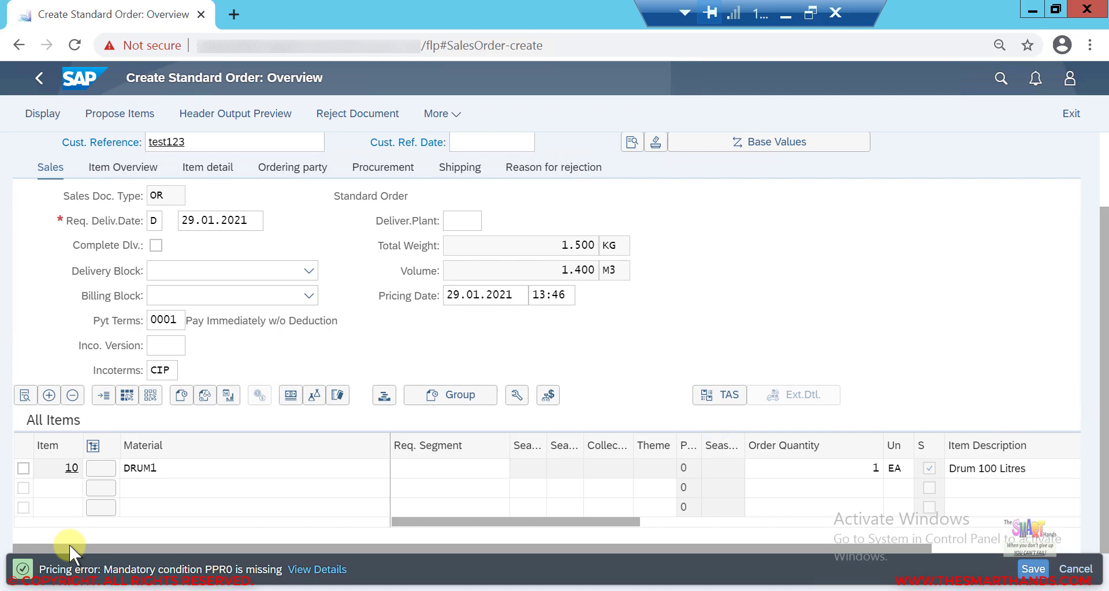
{"action": "left_click", "coordinate": [71, 473]}
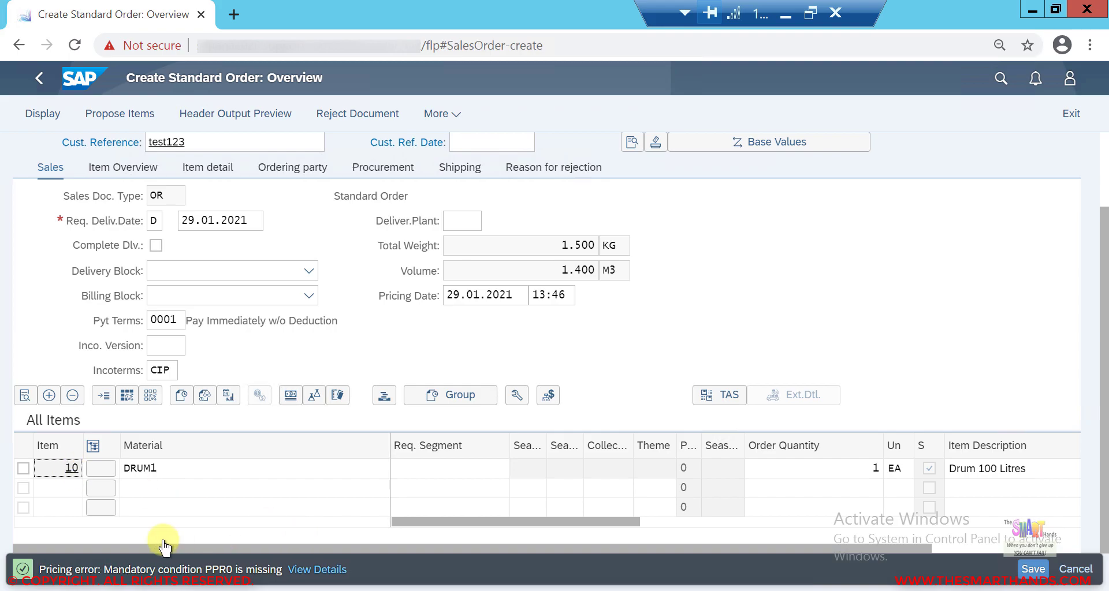
{"action": "left_click", "coordinate": [969, 549]}
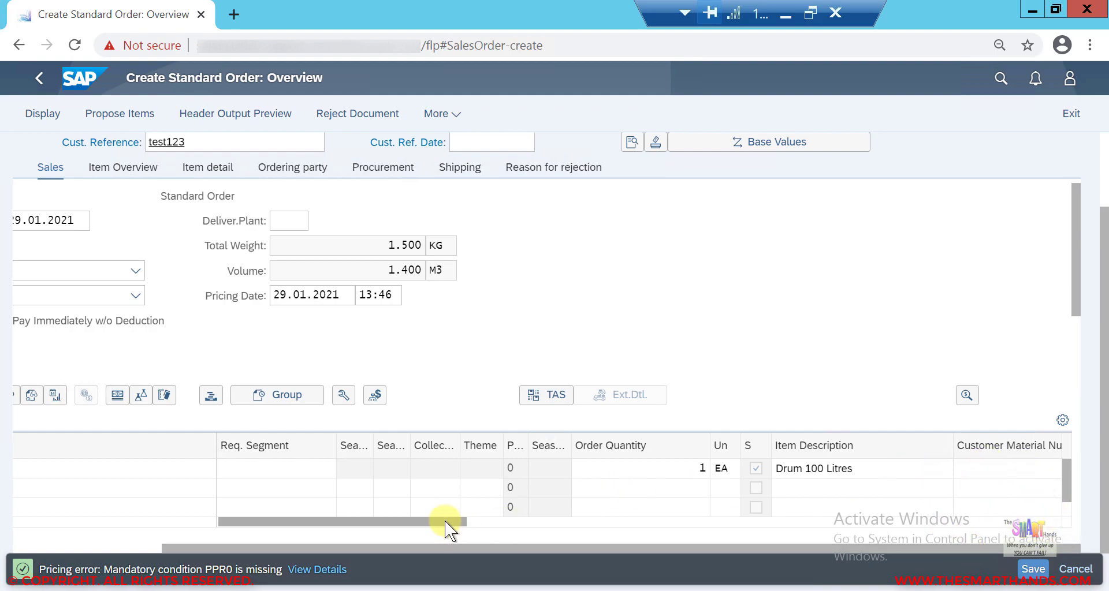
{"action": "left_click", "coordinate": [510, 524]}
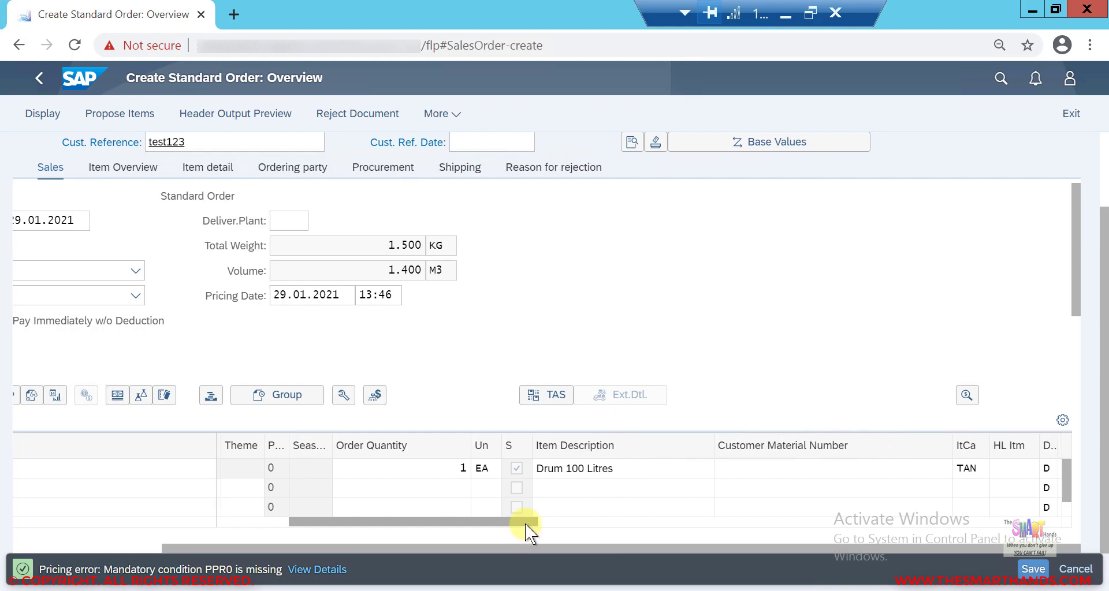
{"action": "left_click", "coordinate": [559, 524]}
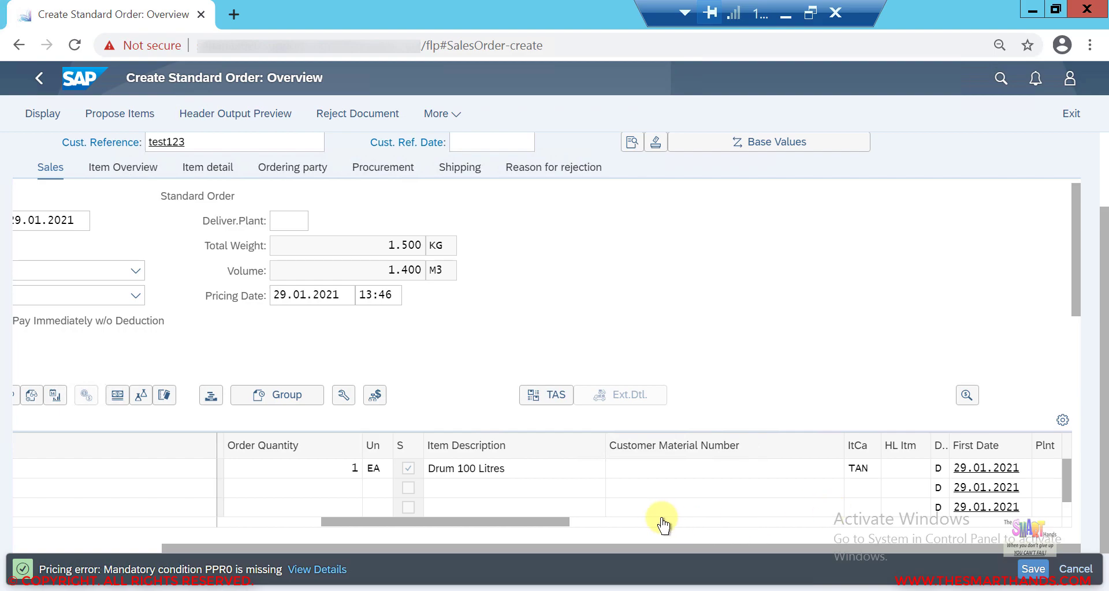
{"action": "left_click", "coordinate": [587, 522]}
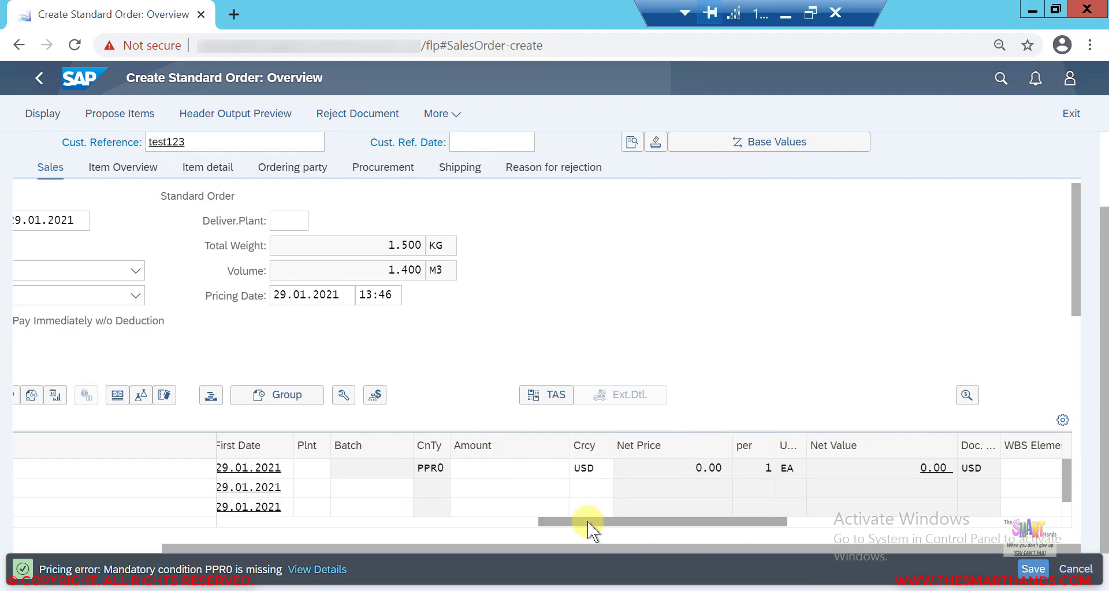
{"action": "left_click", "coordinate": [510, 478]}
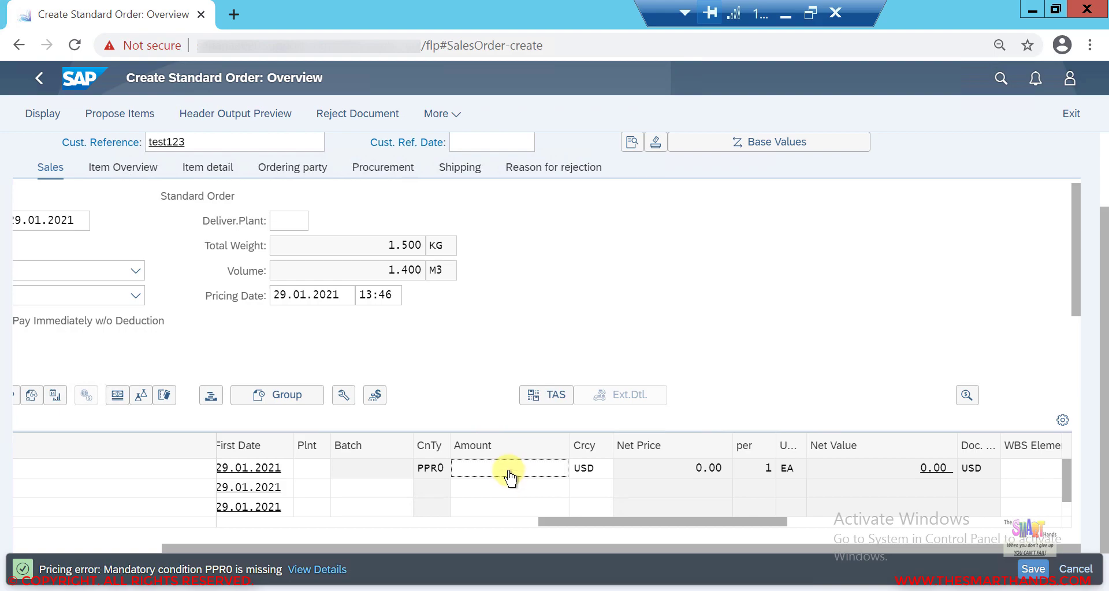
{"action": "type", "text": "50"}
{"action": "key", "text": "Return"}
Assign plant SDS4 to the DRUM1 item and confirm the entry.
{"action": "left_click", "coordinate": [374, 469]}
{"action": "type", "text": "sds4"}
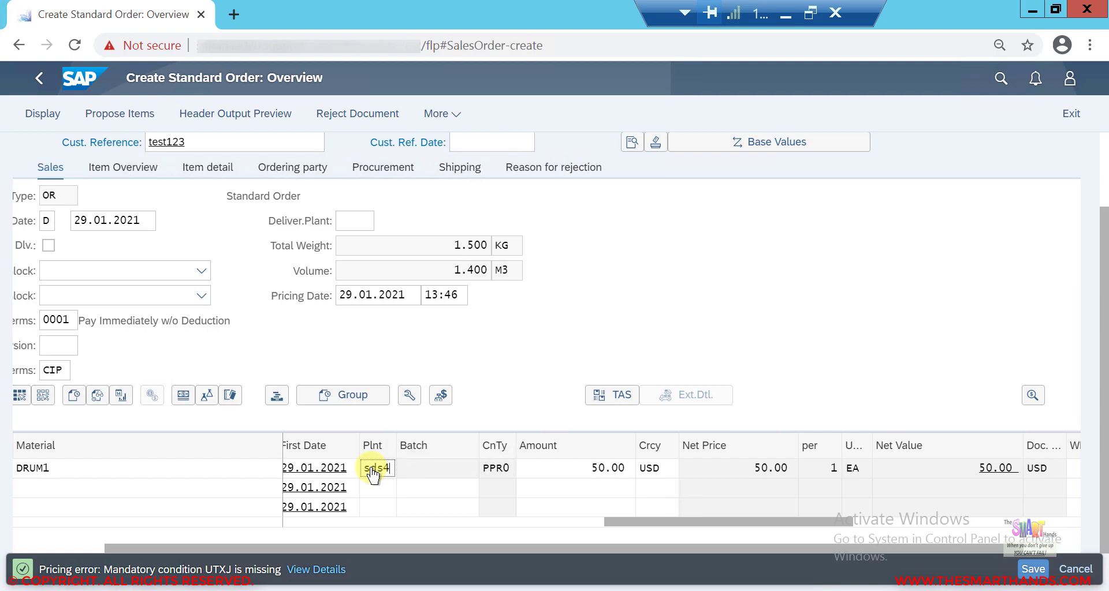
{"action": "key", "text": "Return"}
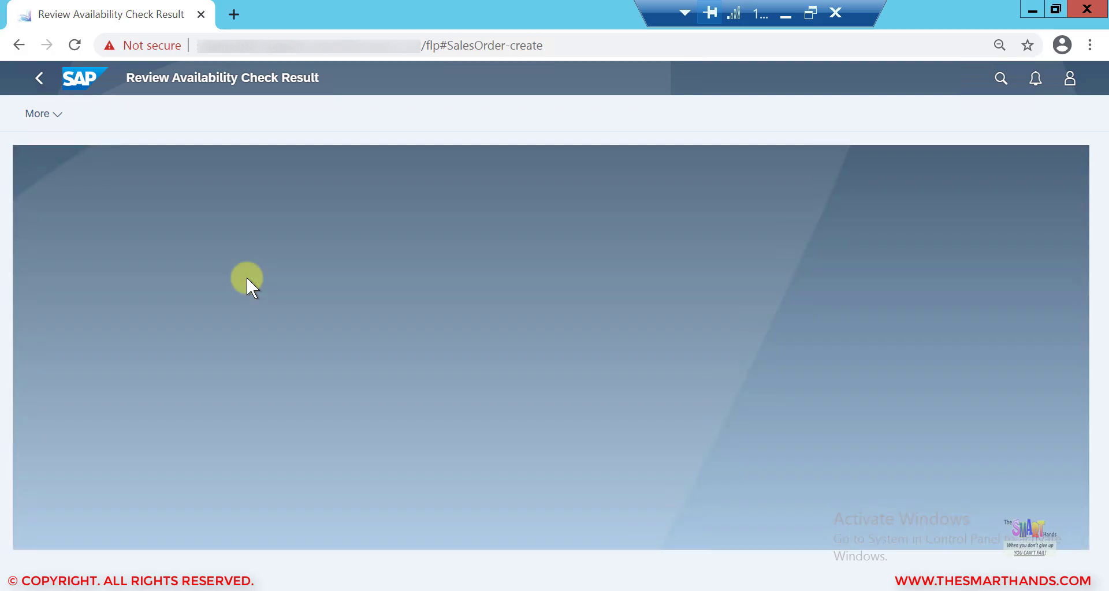
Leave the availability check result and open the DRUM1 item's details to examine its order quantity, delivery date and general sales data.
{"action": "left_click", "coordinate": [41, 79]}
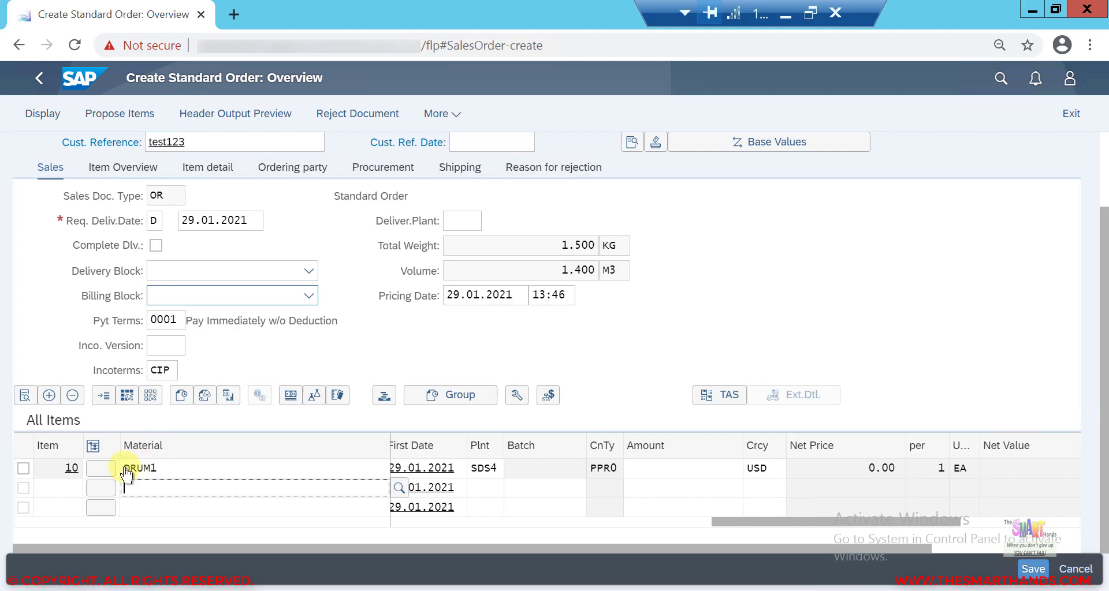
{"action": "left_click", "coordinate": [71, 468]}
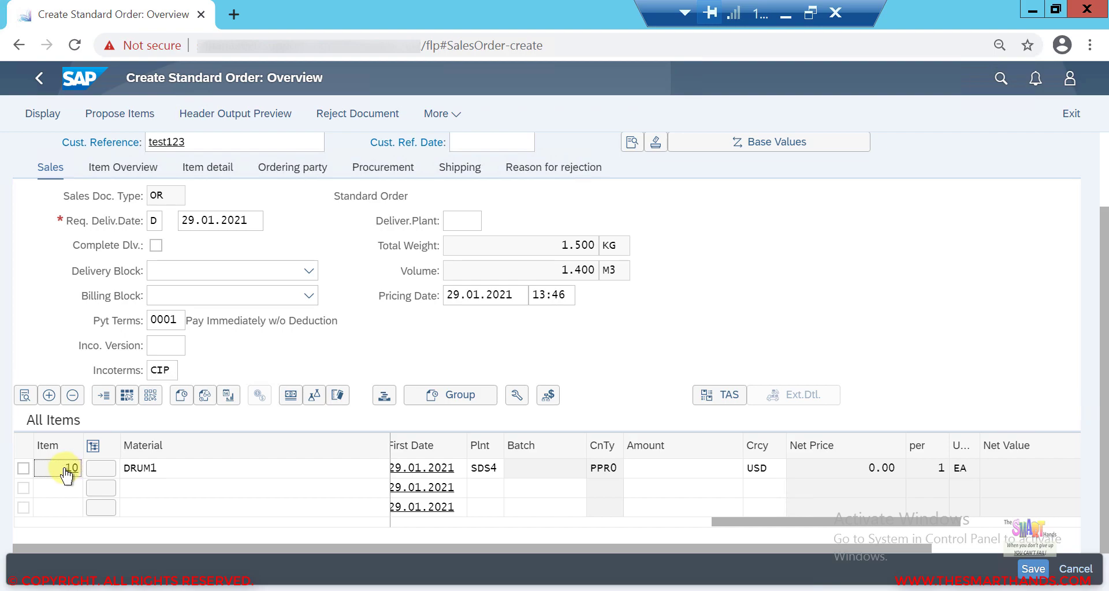
{"action": "left_click", "coordinate": [23, 468]}
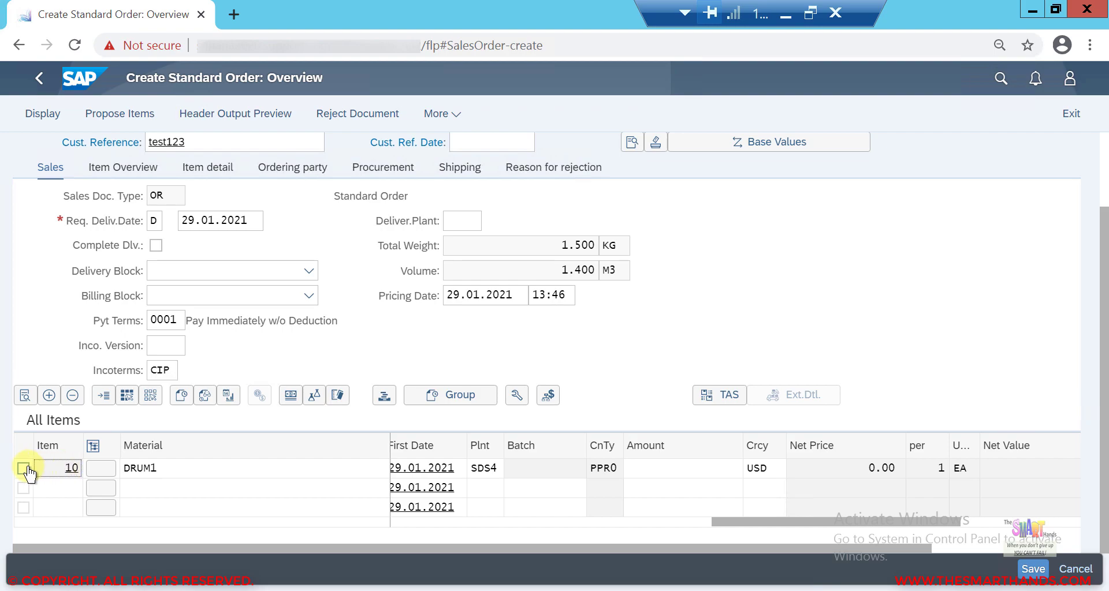
{"action": "left_click", "coordinate": [23, 398]}
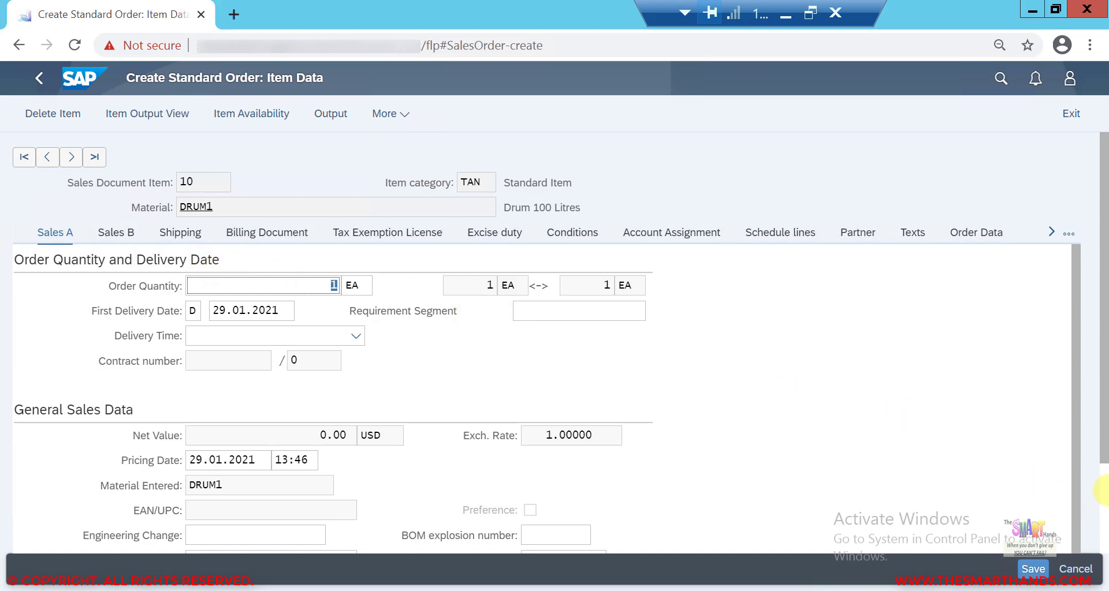
{"action": "scroll", "coordinate": [1105, 491], "scroll_direction": "down", "scroll_amount": 2}
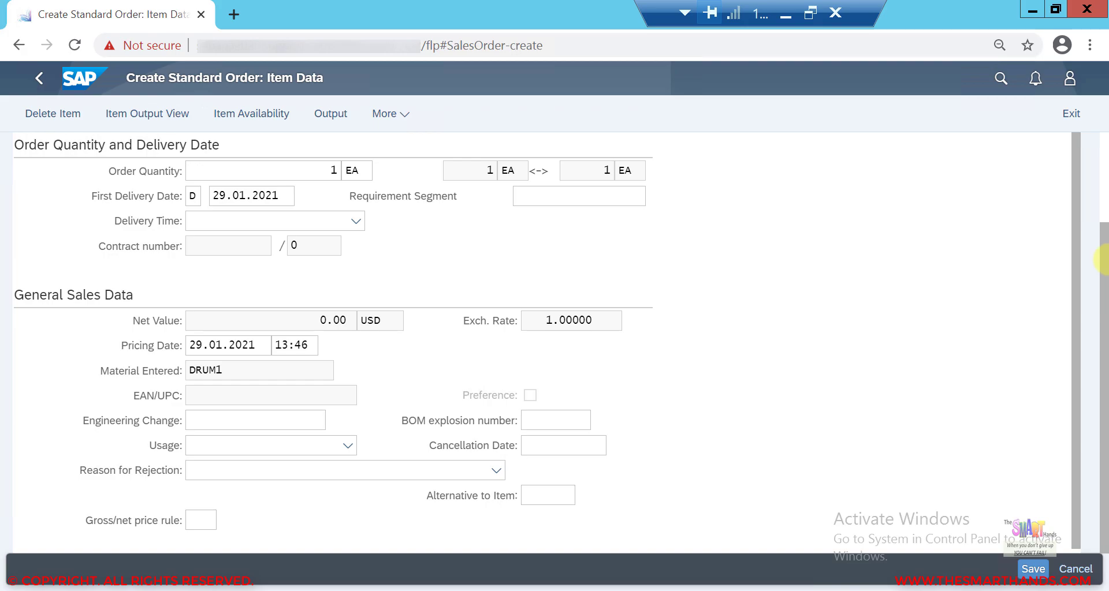
{"action": "scroll", "coordinate": [1103, 187], "scroll_direction": "up", "scroll_amount": 2}
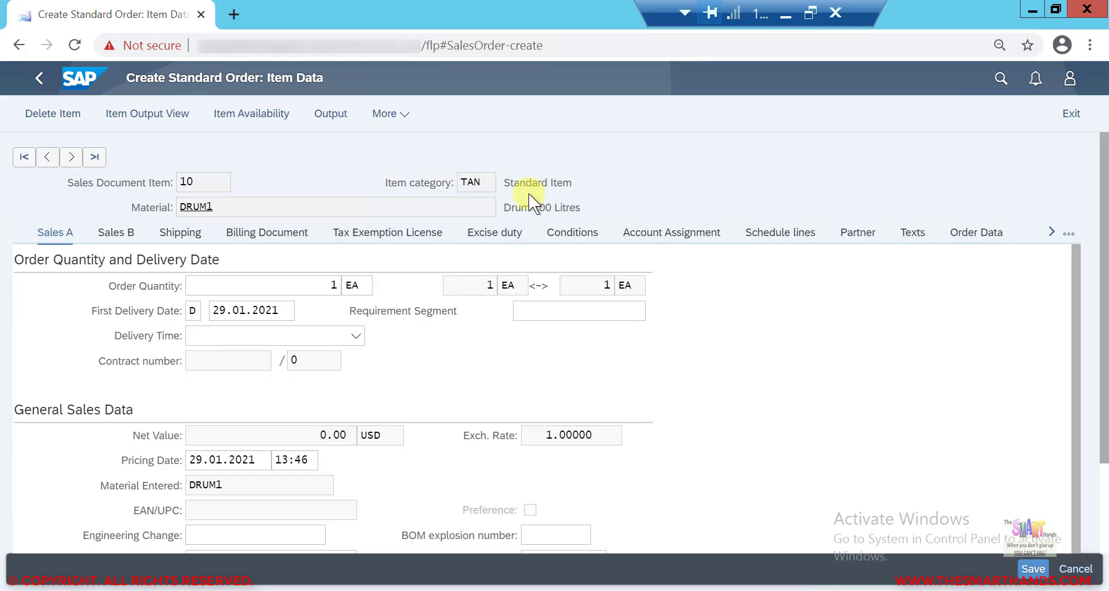
Examine the DRUM1 item's pricing and statistics data and its shipping, weight and volume data, and return to the order overview.
{"action": "left_click", "coordinate": [112, 233]}
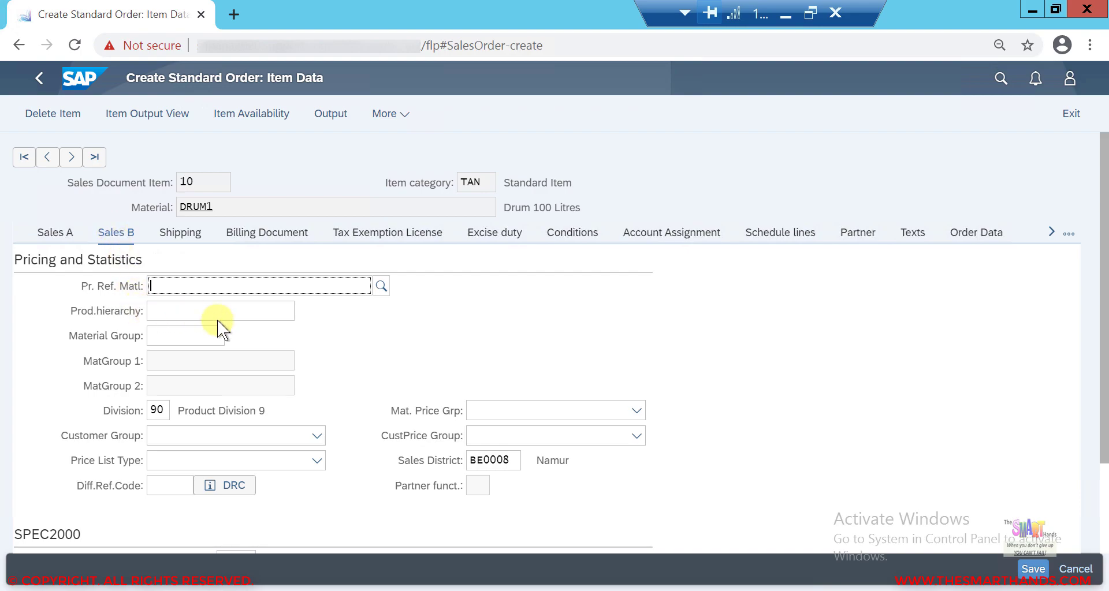
{"action": "left_click", "coordinate": [181, 234]}
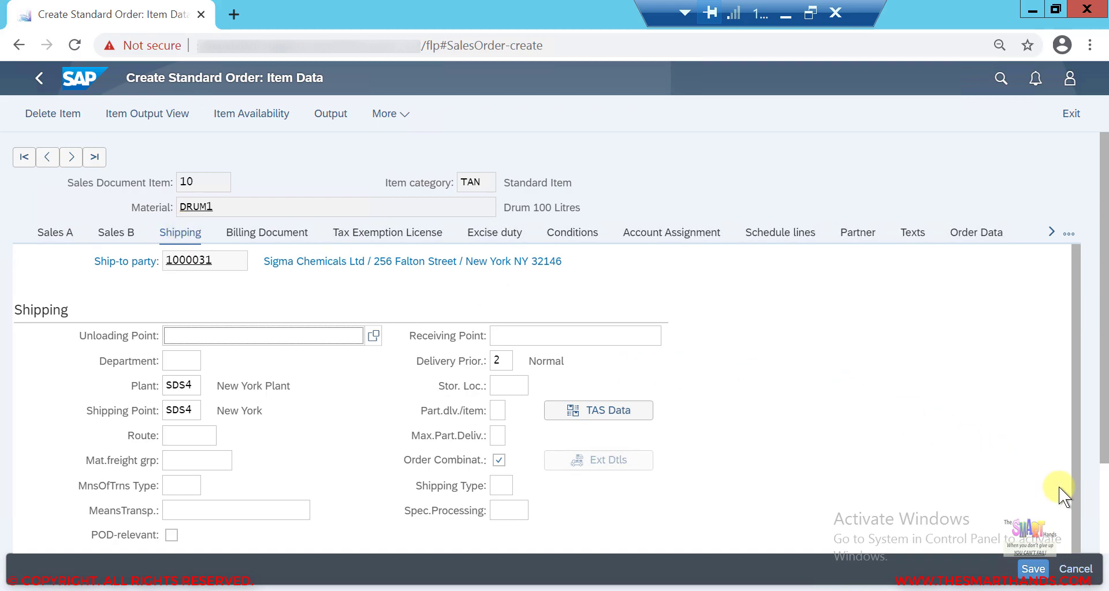
{"action": "scroll", "coordinate": [1103, 500], "scroll_direction": "down", "scroll_amount": 2}
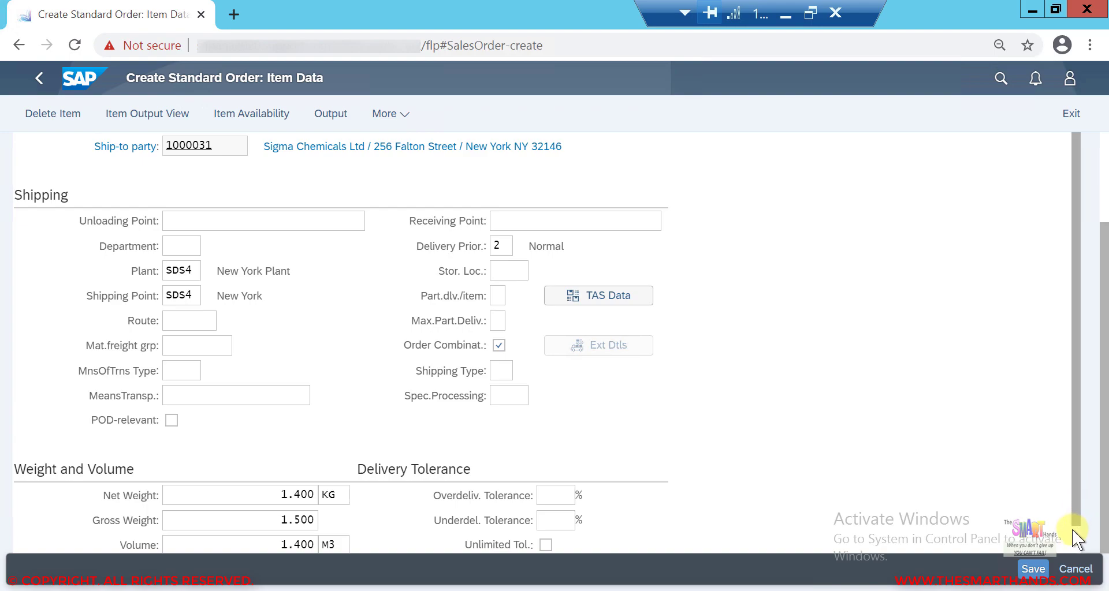
{"action": "scroll", "coordinate": [436, 443], "scroll_direction": "down", "scroll_amount": 1}
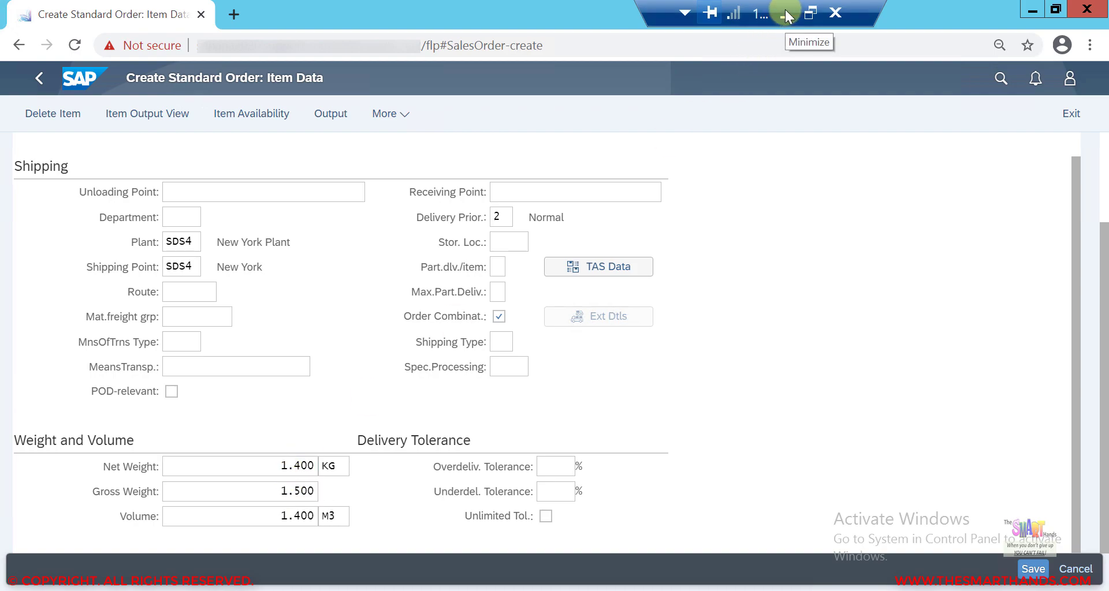
{"action": "left_click", "coordinate": [37, 81]}
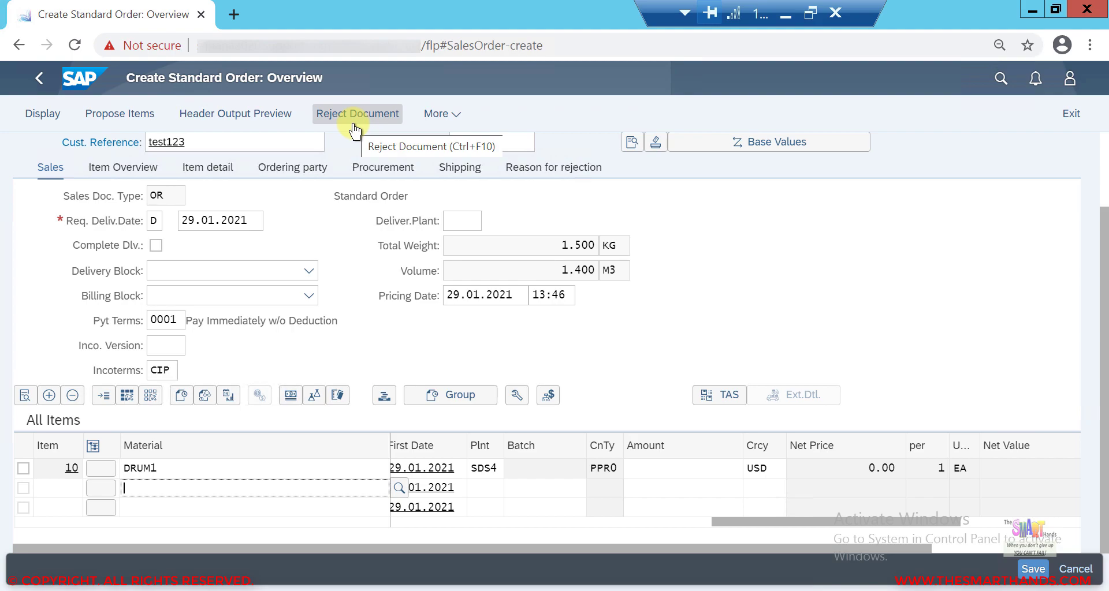
Open the order header's output for editing to examine the output entries, and return to the order overview.
{"action": "left_click", "coordinate": [457, 122]}
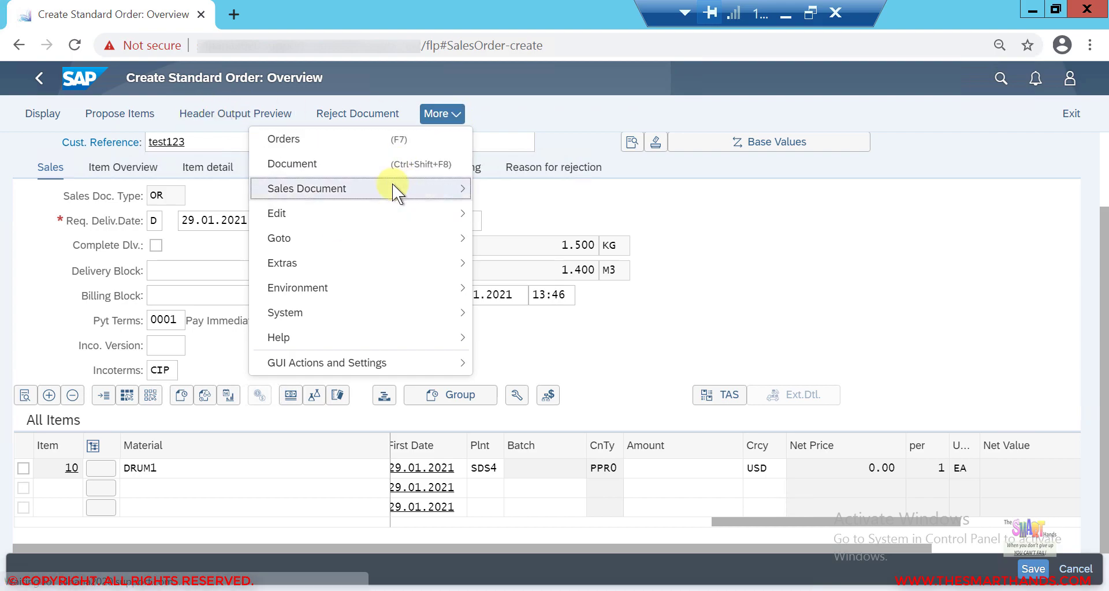
{"action": "mouse_move", "coordinate": [393, 185]}
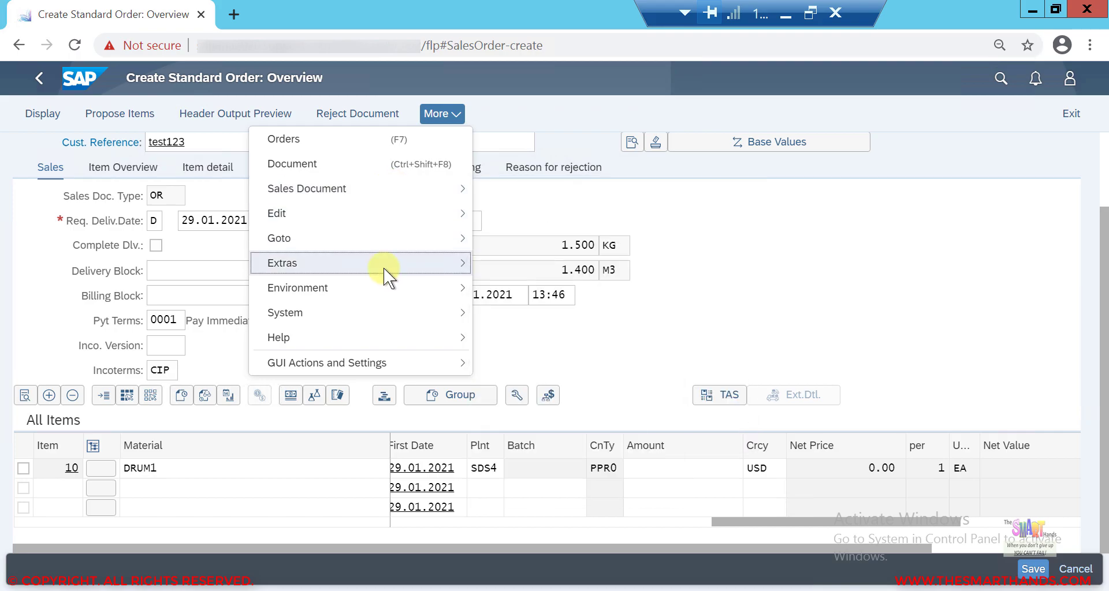
{"action": "mouse_move", "coordinate": [383, 268]}
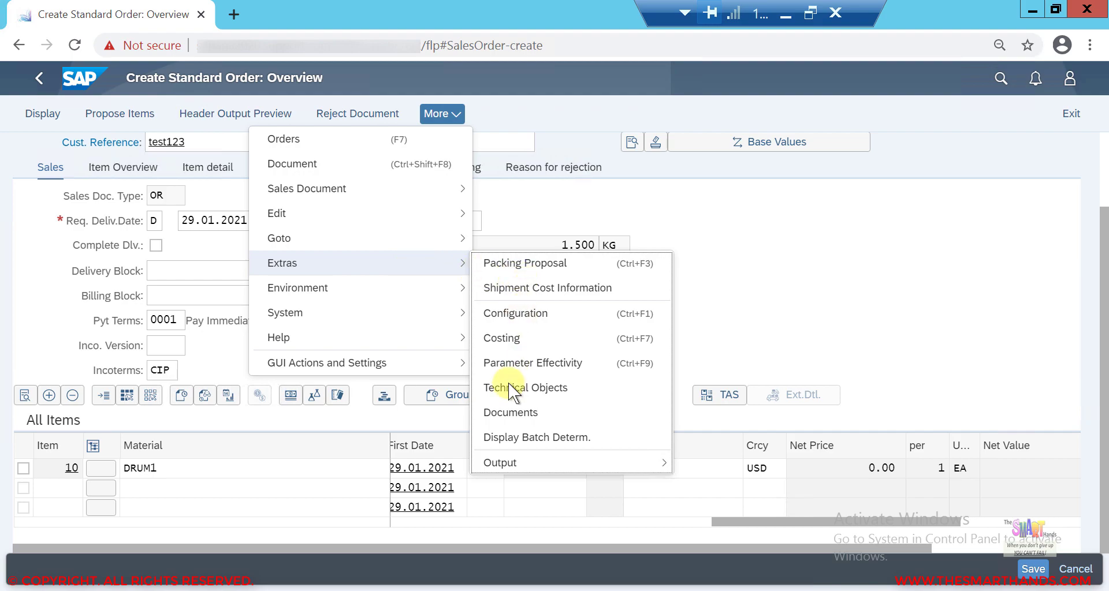
{"action": "mouse_move", "coordinate": [520, 459]}
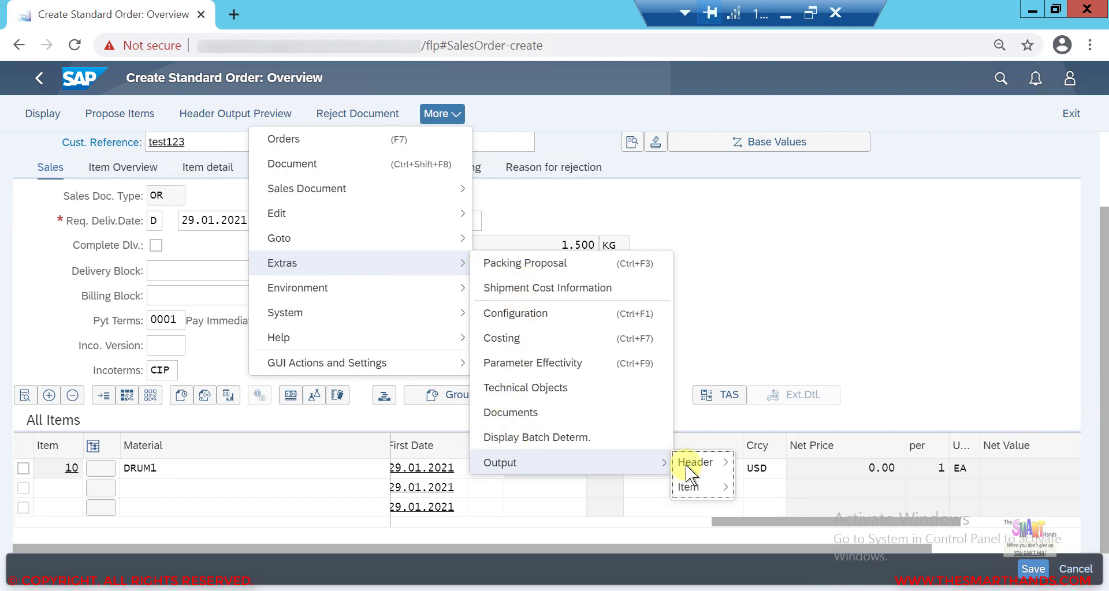
{"action": "mouse_move", "coordinate": [695, 465]}
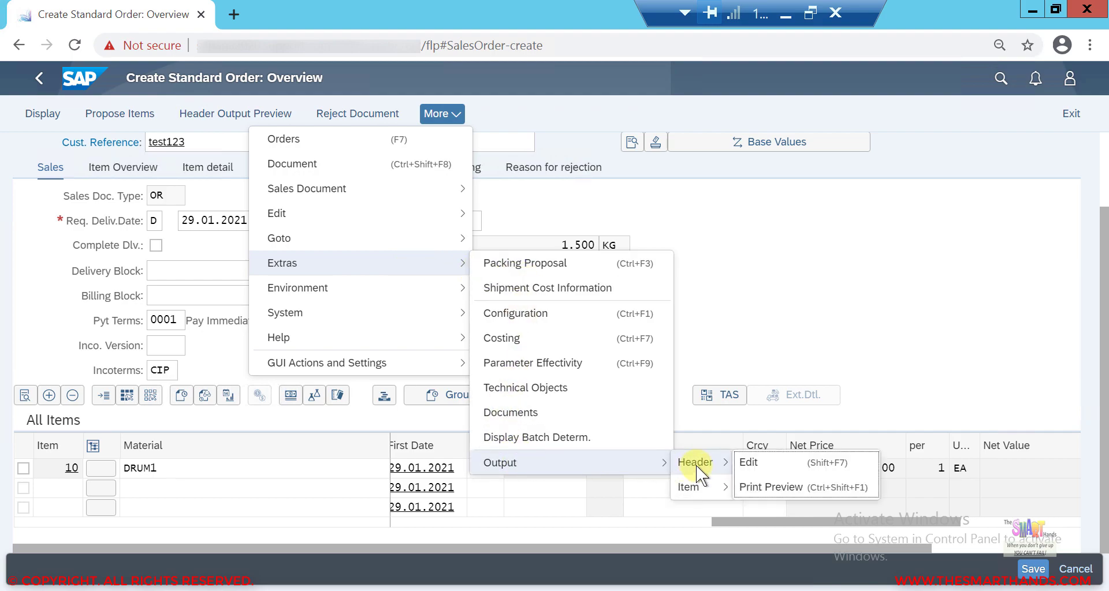
{"action": "left_click", "coordinate": [796, 459]}
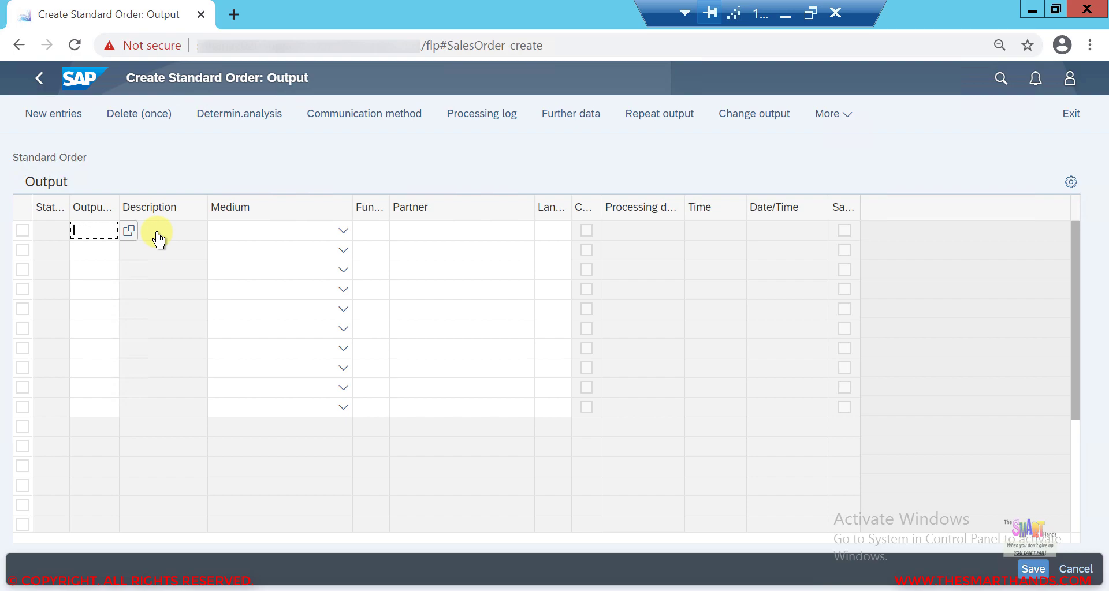
{"action": "left_click", "coordinate": [40, 81]}
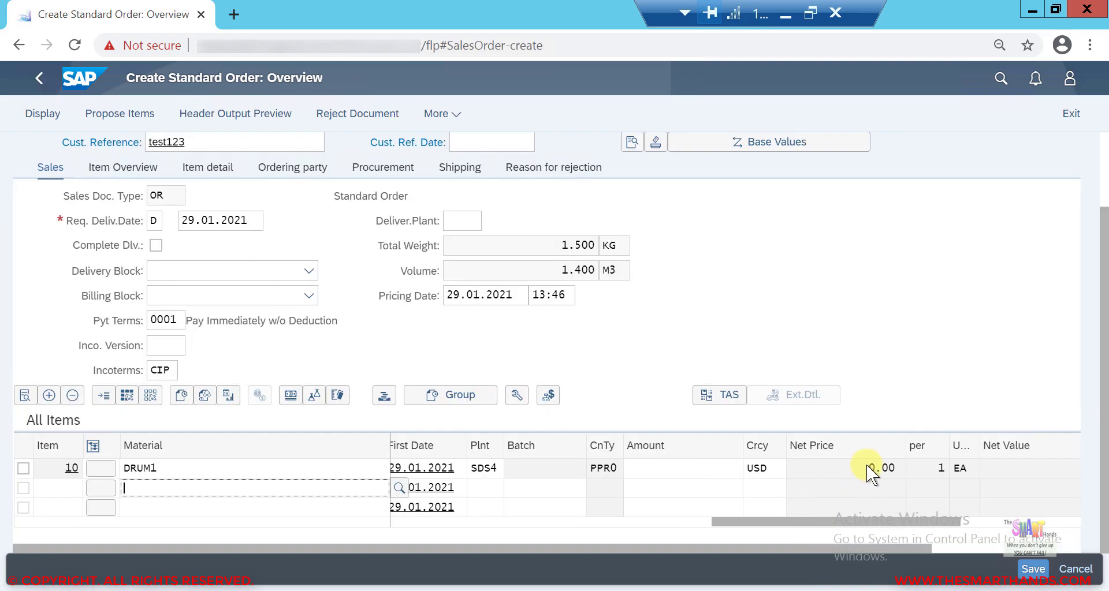
Set the PPR0 condition amount of the DRUM1 item to 50 USD and confirm the entry.
{"action": "left_click", "coordinate": [725, 469]}
{"action": "type", "text": "50"}
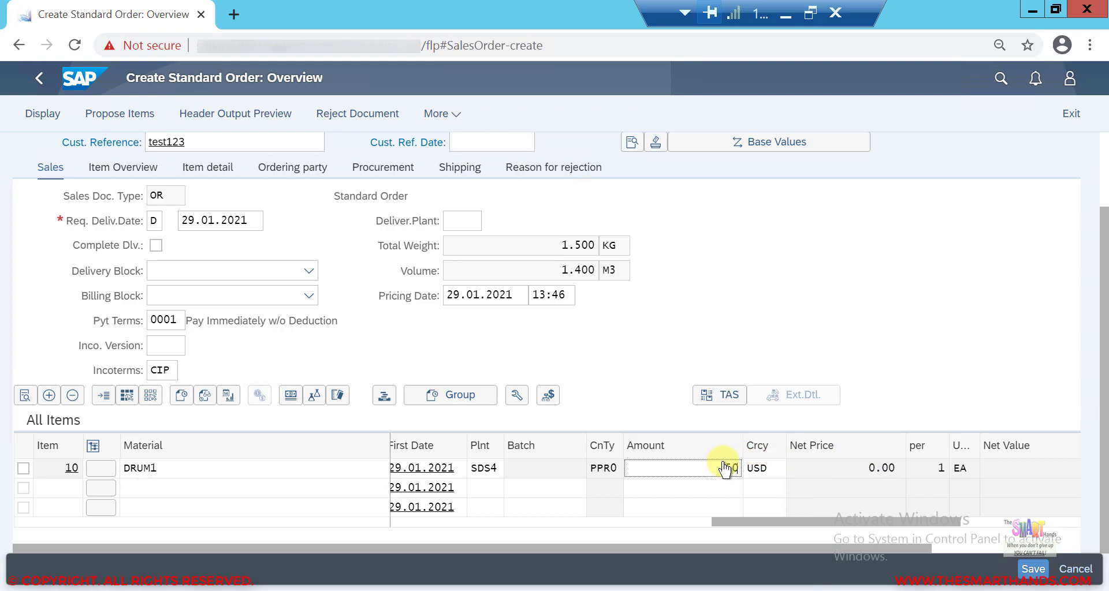
{"action": "key", "text": "Return"}
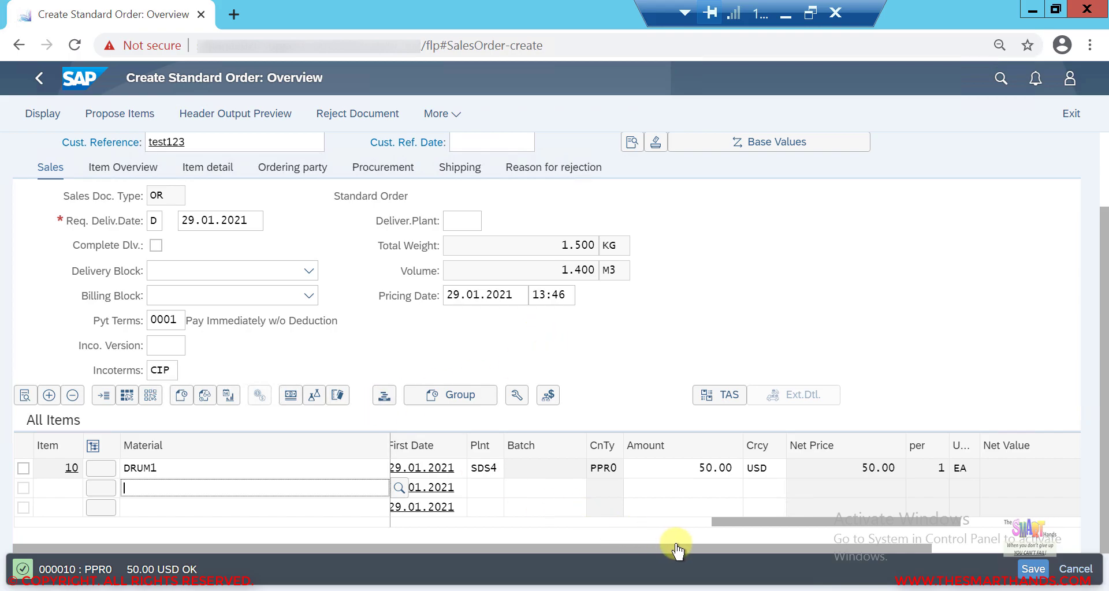
Enter d123 as the customer material number of the DRUM1 item, and switch to the PowerPoint presentation on master data.
{"action": "left_click", "coordinate": [961, 548]}
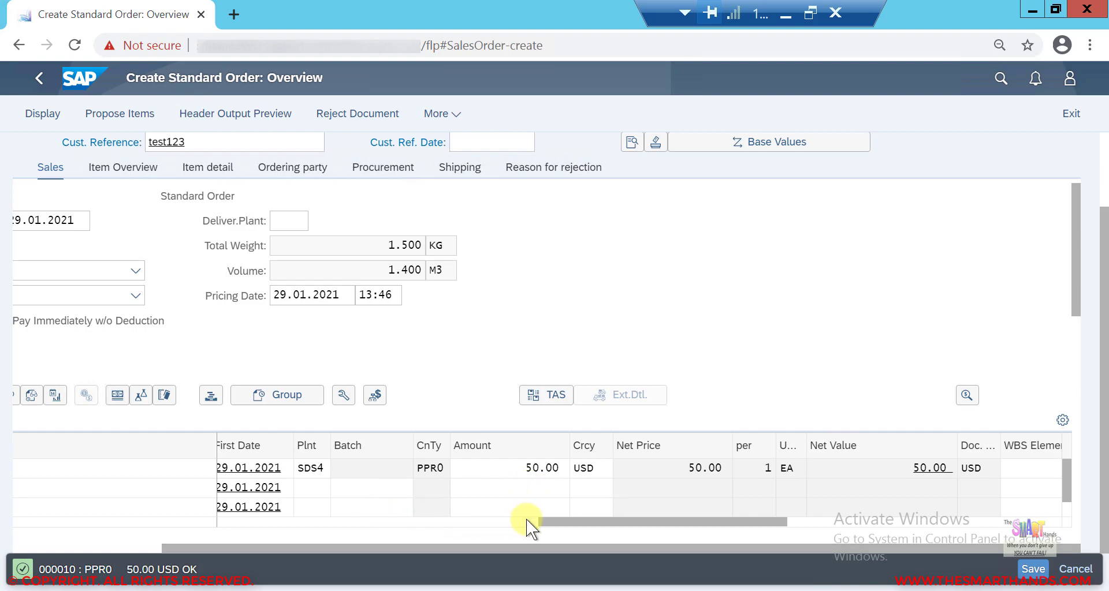
{"action": "left_click", "coordinate": [263, 522]}
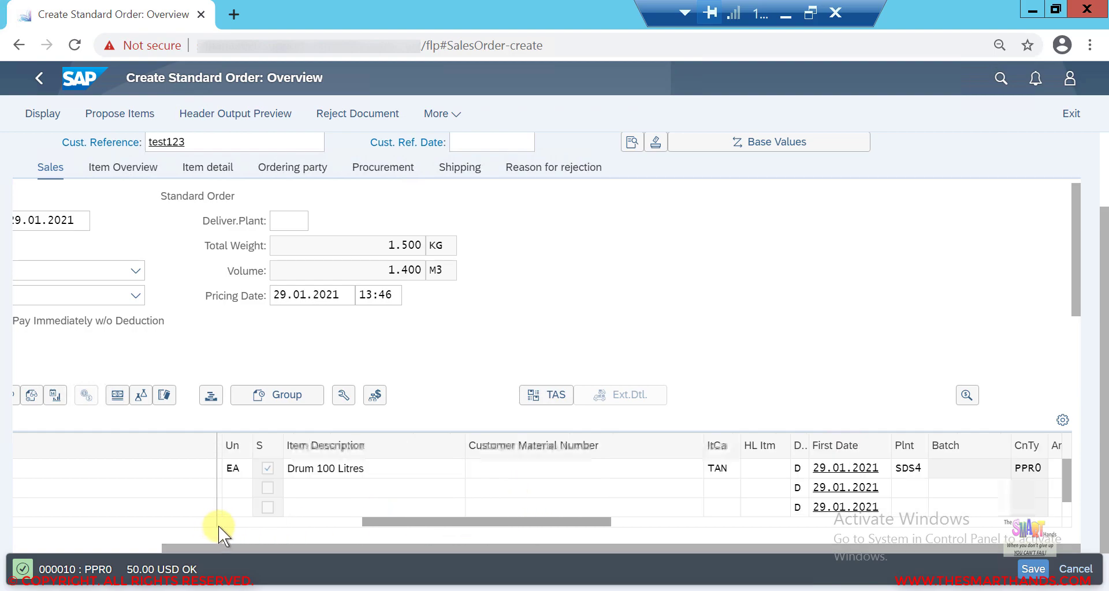
{"action": "left_click", "coordinate": [219, 526]}
{"action": "left_click_drag", "start_coordinate": [295, 521], "coordinate": [383, 520]}
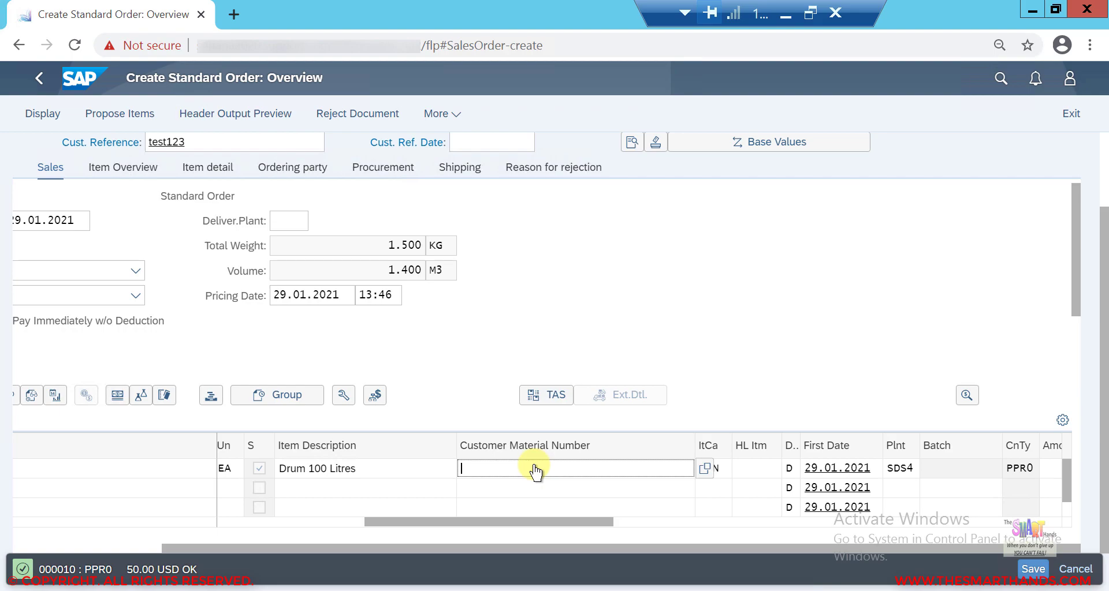
{"action": "type", "text": "d123"}
{"action": "left_click", "coordinate": [785, 16]}
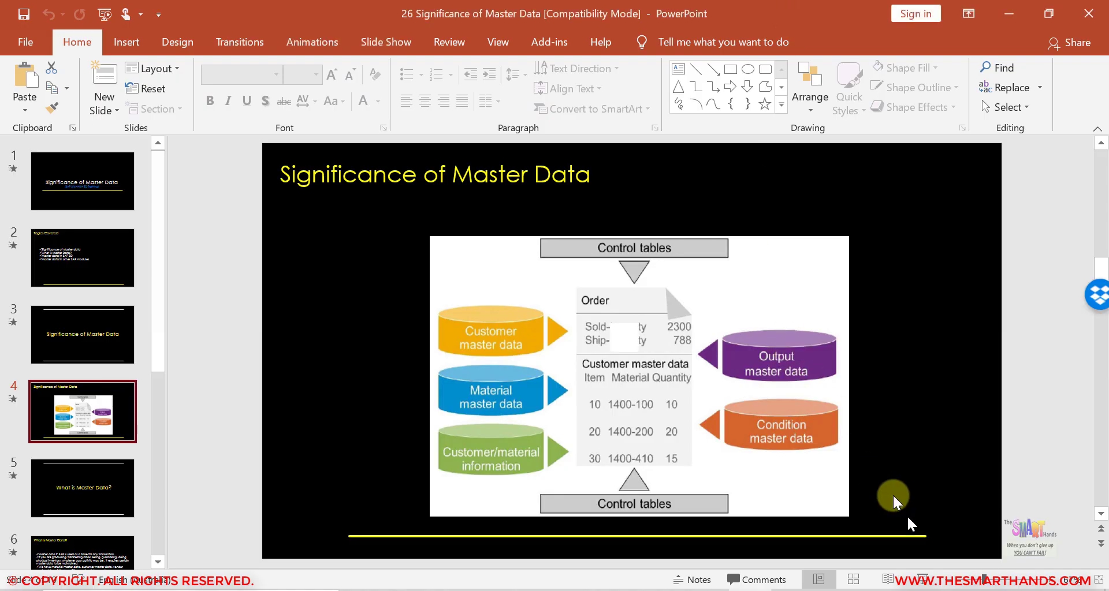